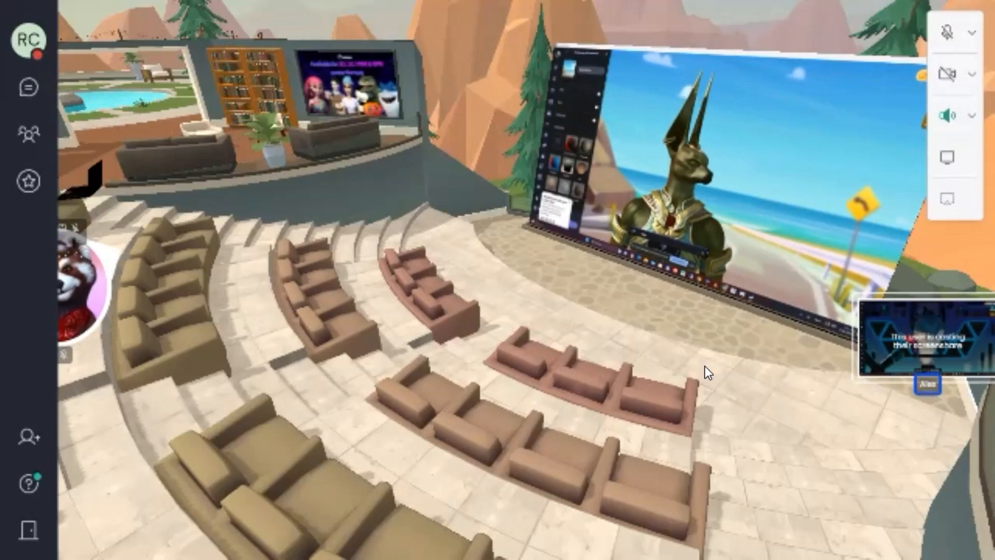
Step: Look around the virtual amphitheatre and enlarge the screen shared on its stage
key("Left")
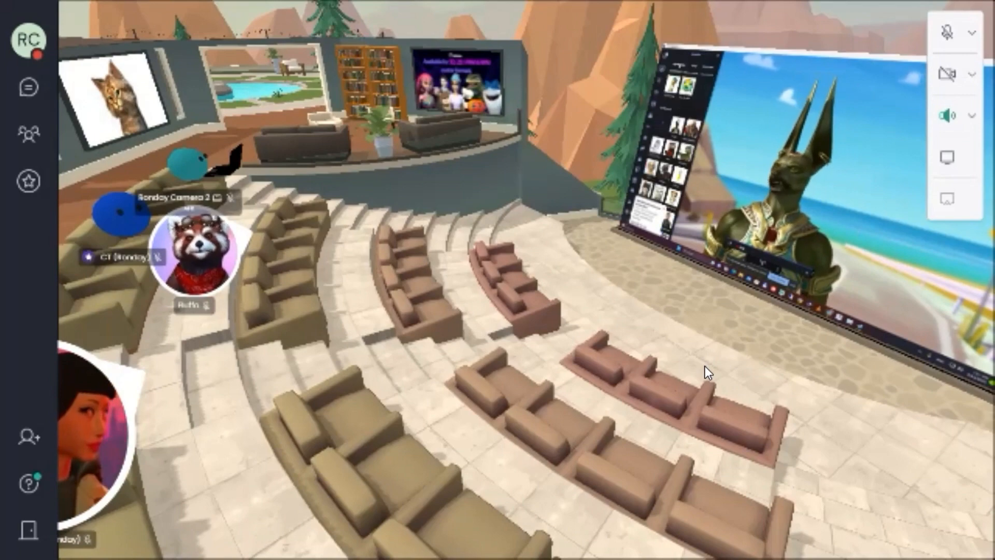
key("Up")
key("Down")
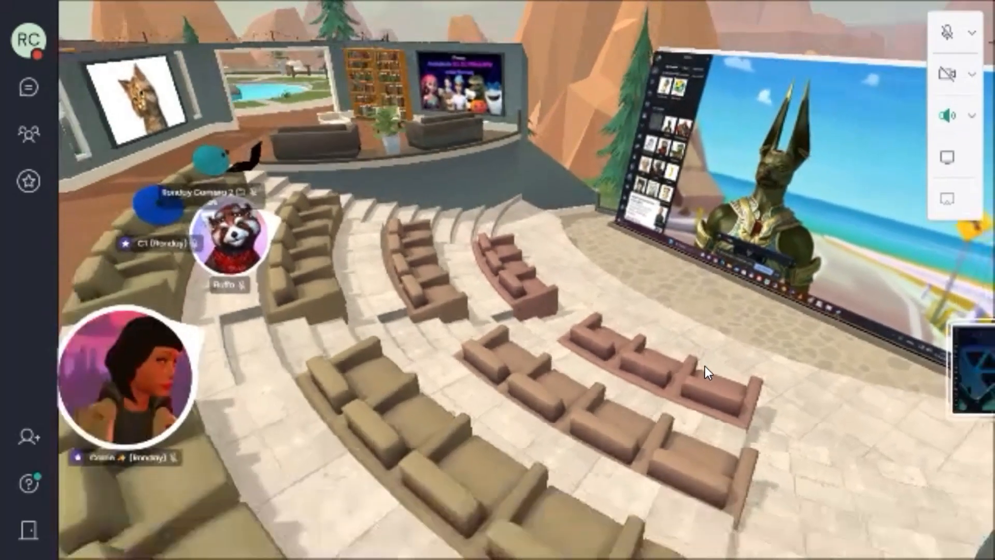
key("Right")
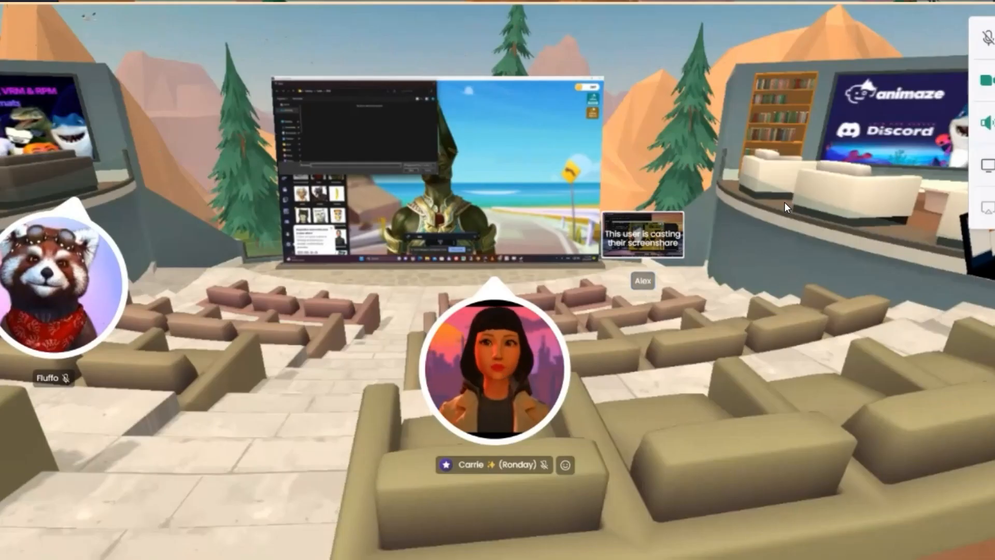
left_click(507, 165)
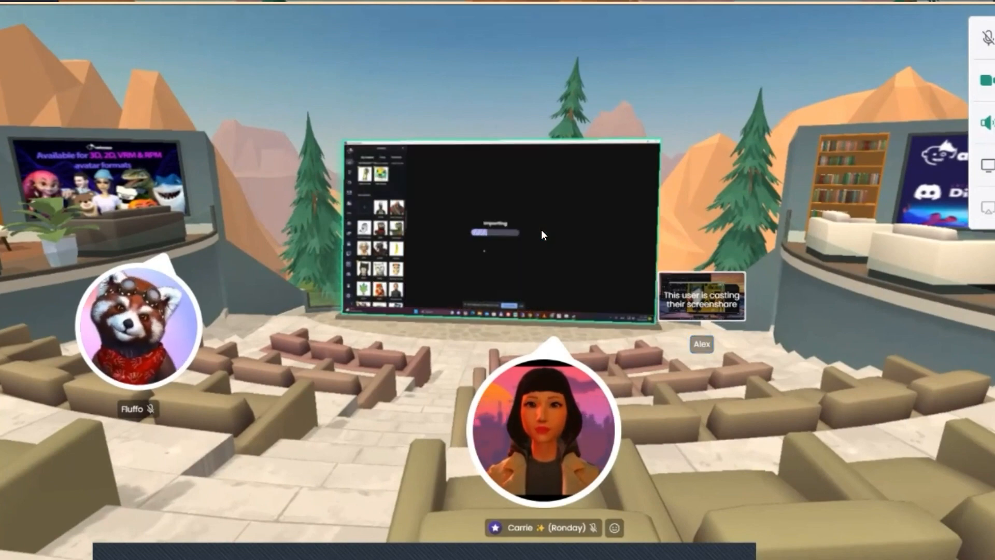
left_click(540, 229)
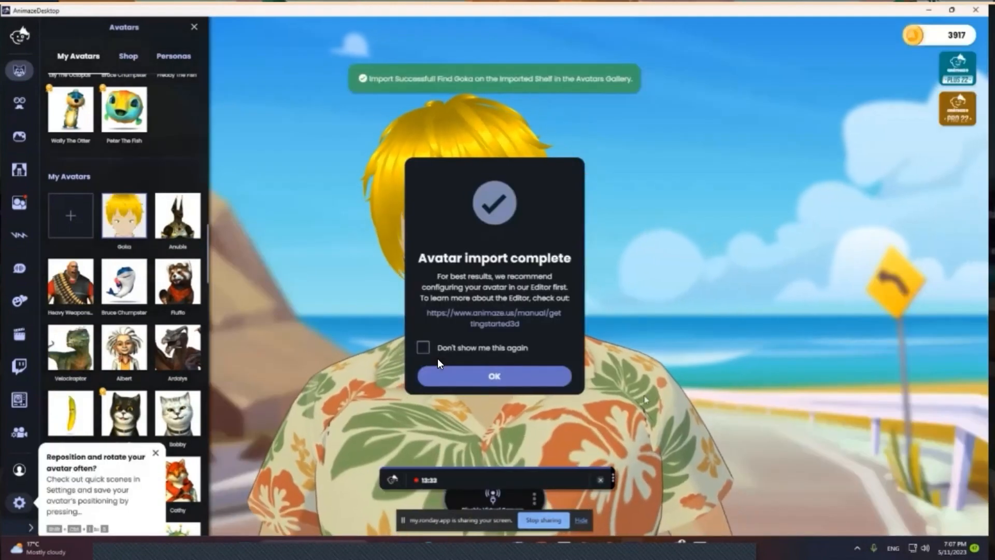
Step: Acknowledge the completed avatar import and close the avatar gallery, leaving the blond Goka avatar on the beach background
left_click(439, 372)
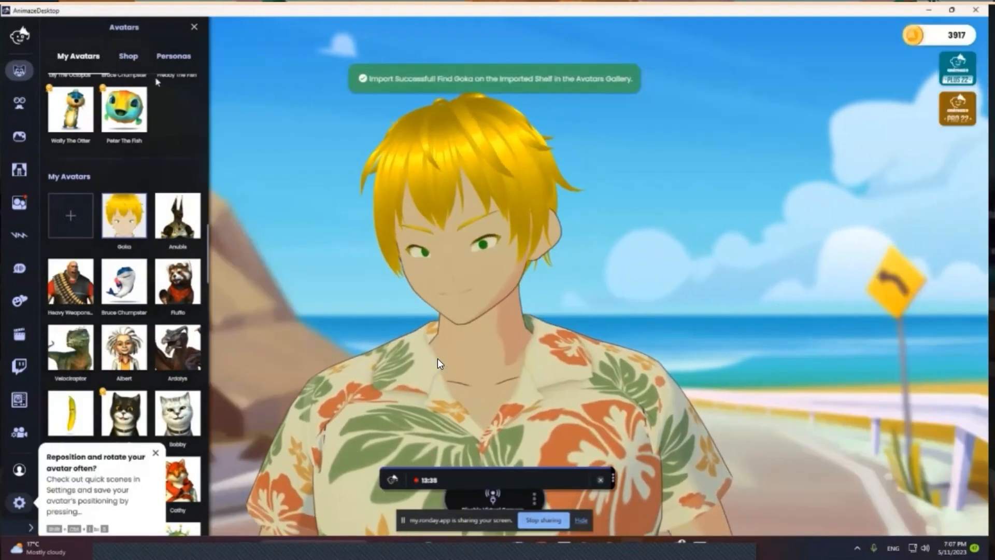
left_click(194, 28)
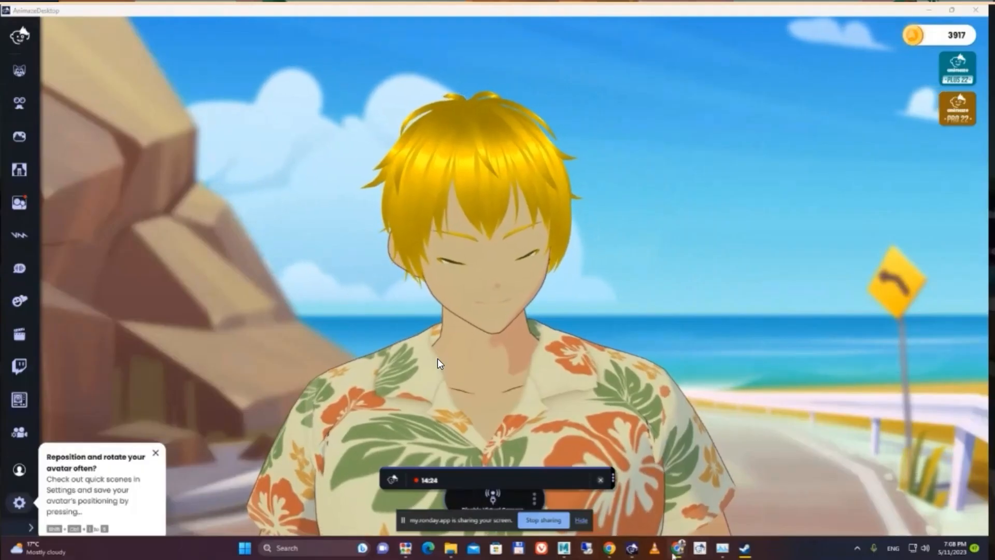
Step: Switch to the browser to read the Animaze manual's Animations & Retargeting page for .VRM avatars, and minimize the browser when done
mouse_move(676, 549)
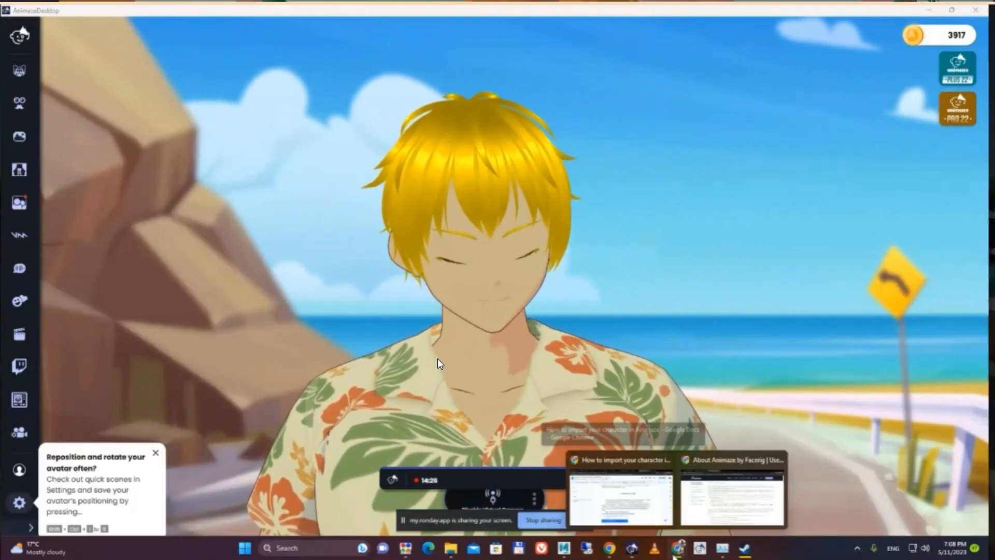
left_click(732, 495)
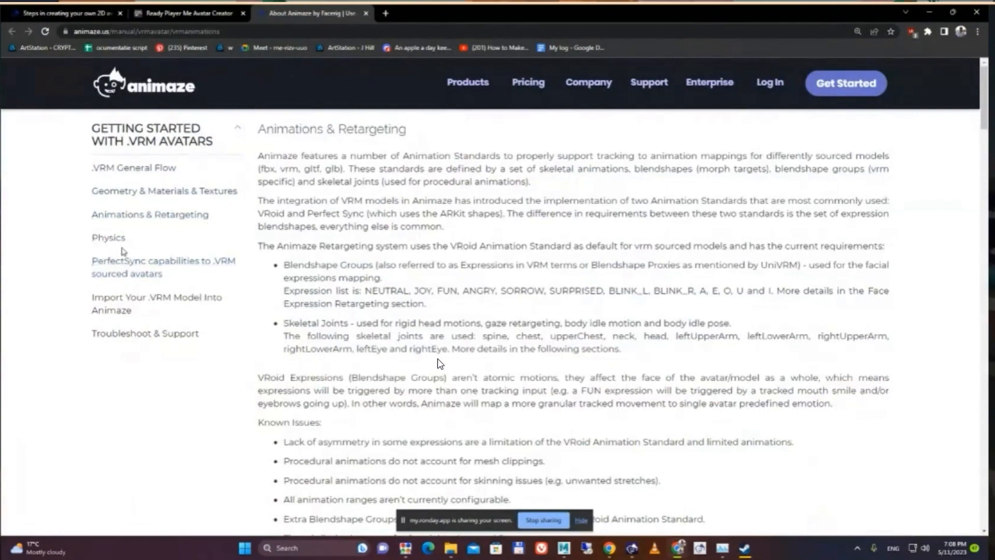
left_click(180, 220)
scroll(404, 240, "down", 4)
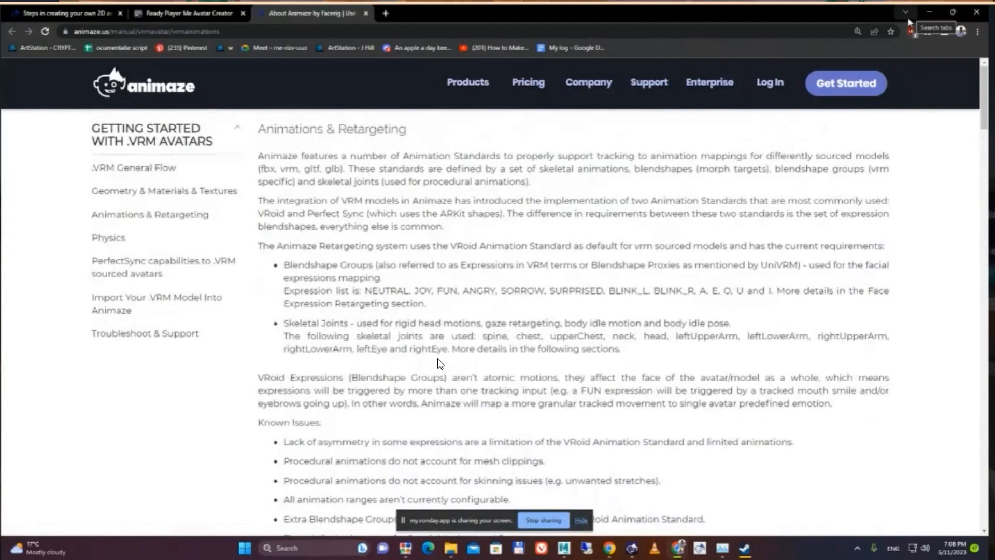
left_click(906, 14)
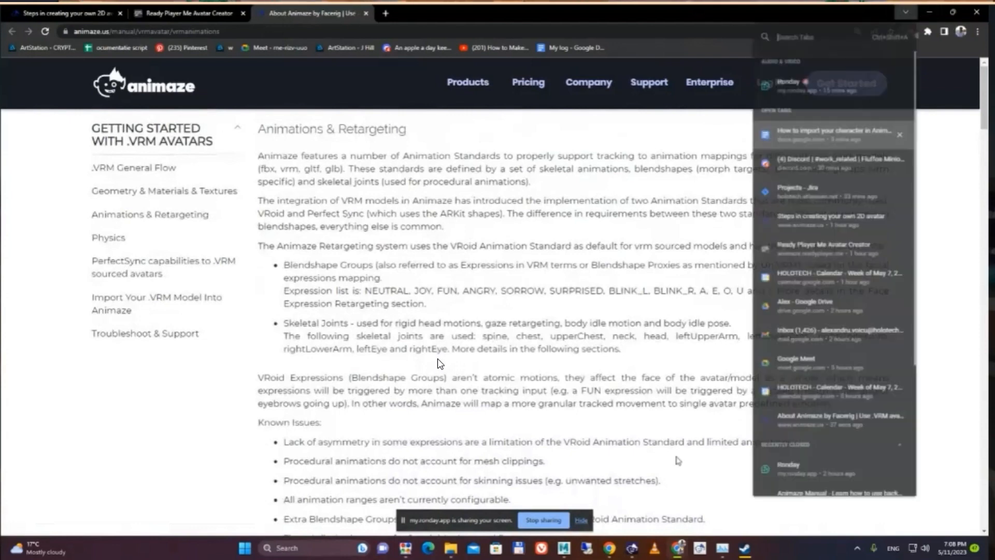
key("Escape")
left_click(931, 12)
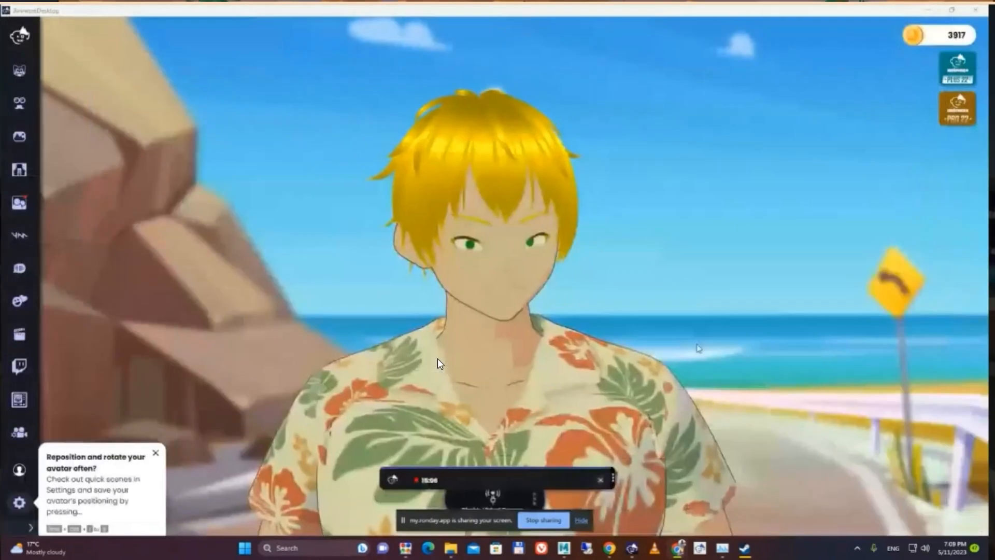
Step: Switch to Maya, clear the joint selection and inspect the rigged humanoid model with its skeleton
scroll(552, 283, "down", 8)
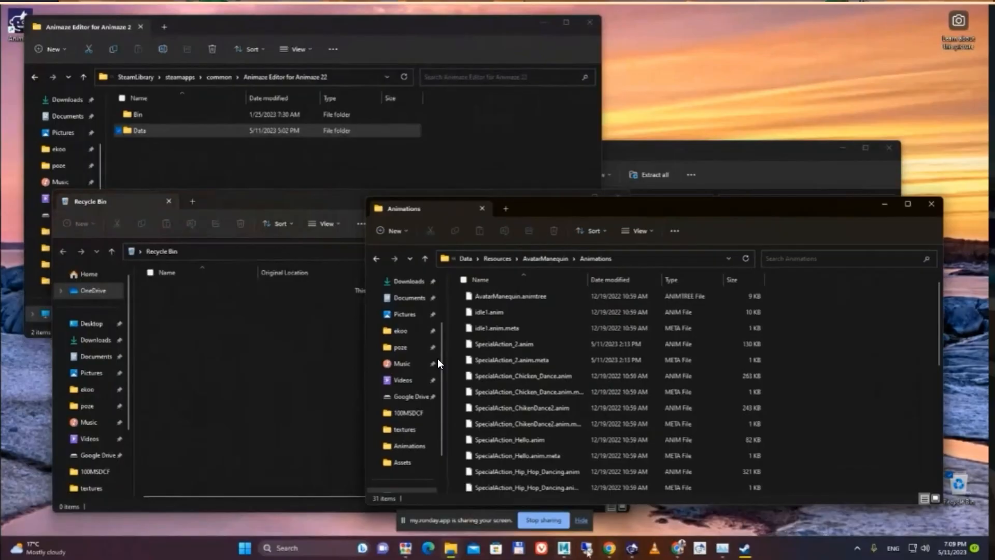
left_click(564, 548)
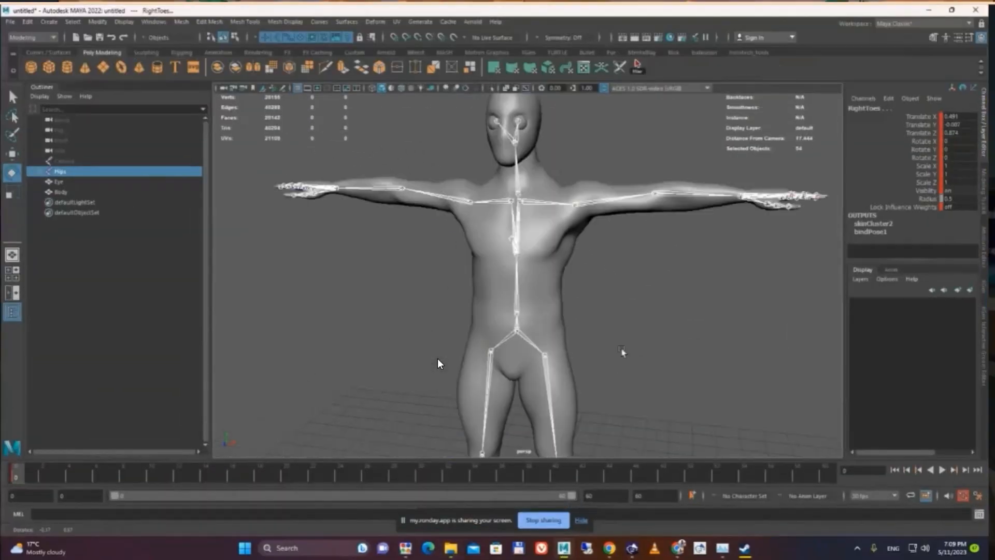
left_click_drag(622, 352, 611, 378, "alt")
left_click(668, 380)
middle_click_drag(682, 408, 613, 304, "alt")
right_click_drag(613, 305, 580, 344, "alt")
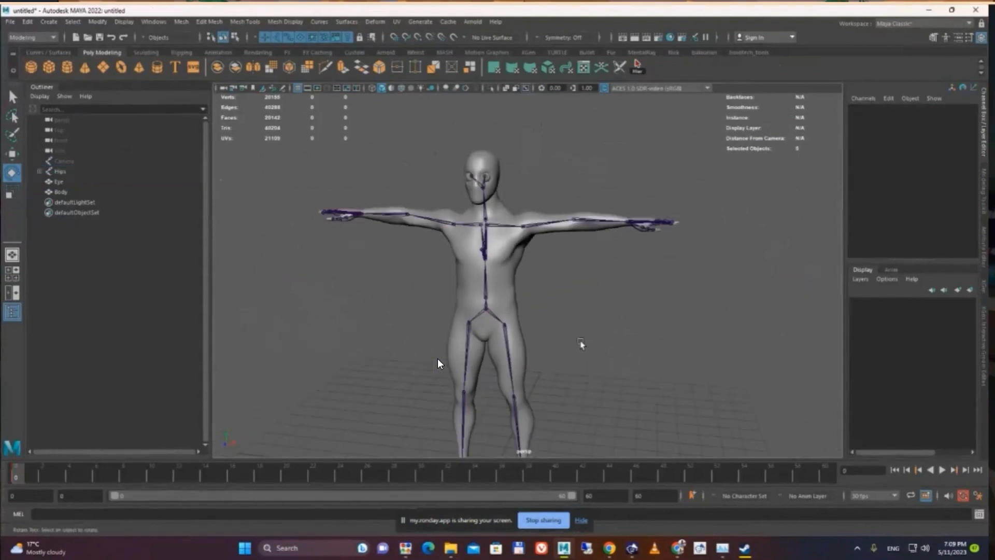
left_click_drag(581, 343, 618, 340, "alt")
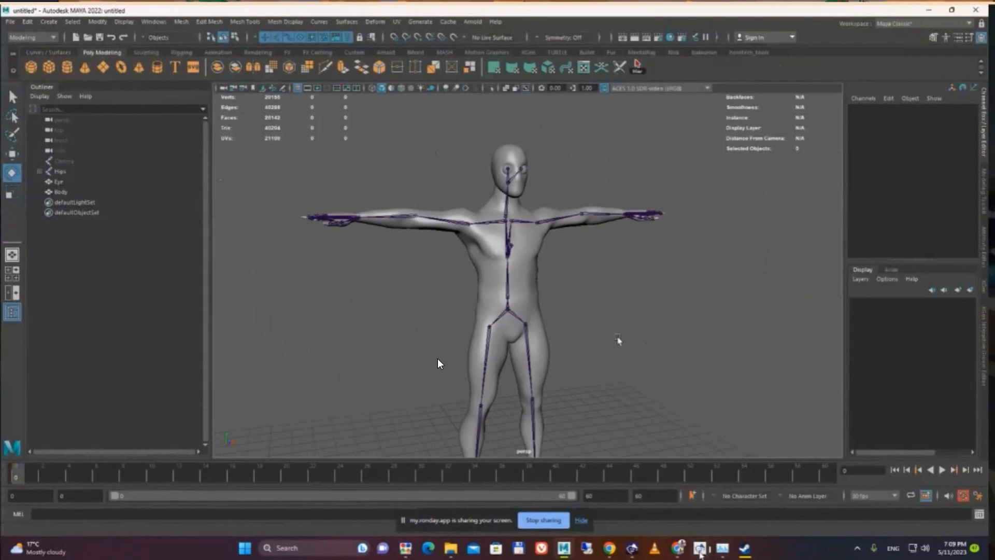
Step: Switch to Animaze Editor and acknowledge both messages about the AvatarManequin reference avatar
left_click(700, 548)
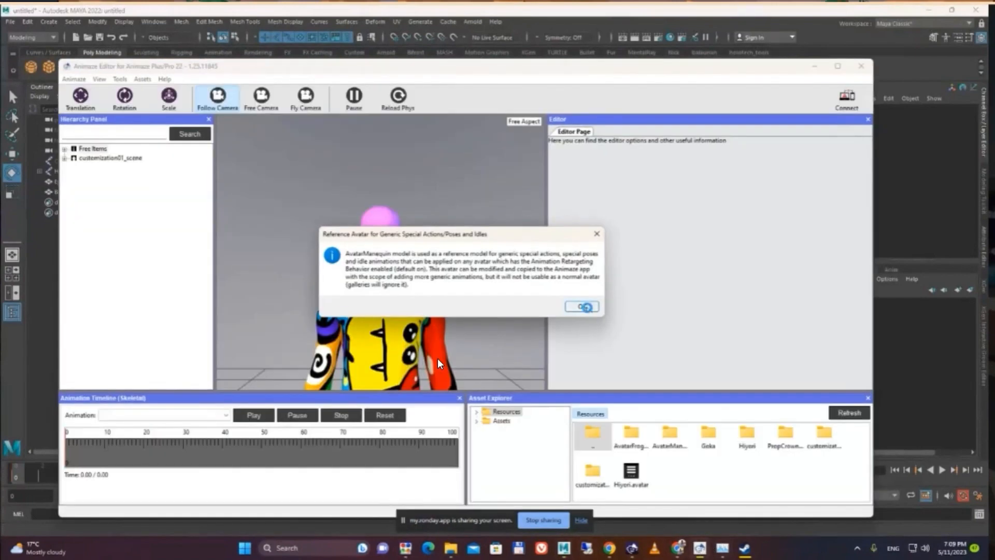
left_click(584, 306)
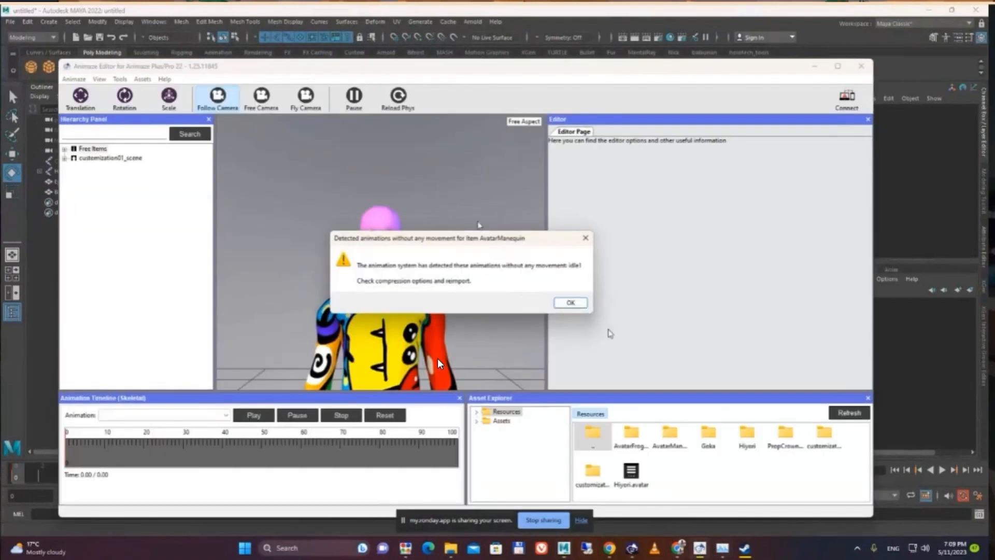
left_click(588, 307)
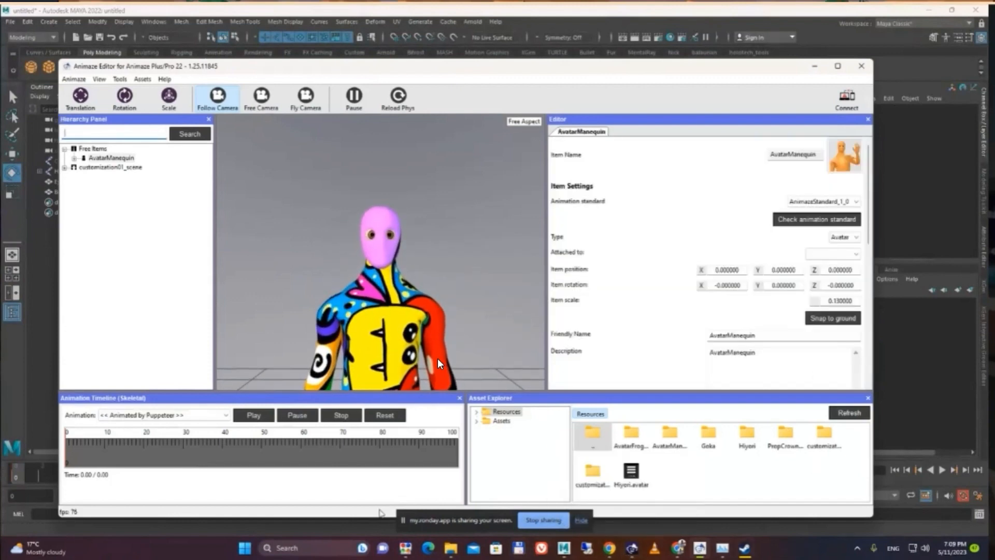
Step: Switch to the File Explorer window for Animaze Editor for Animaze 22 and open its Data\Assets folder
mouse_move(451, 544)
mouse_move(420, 505)
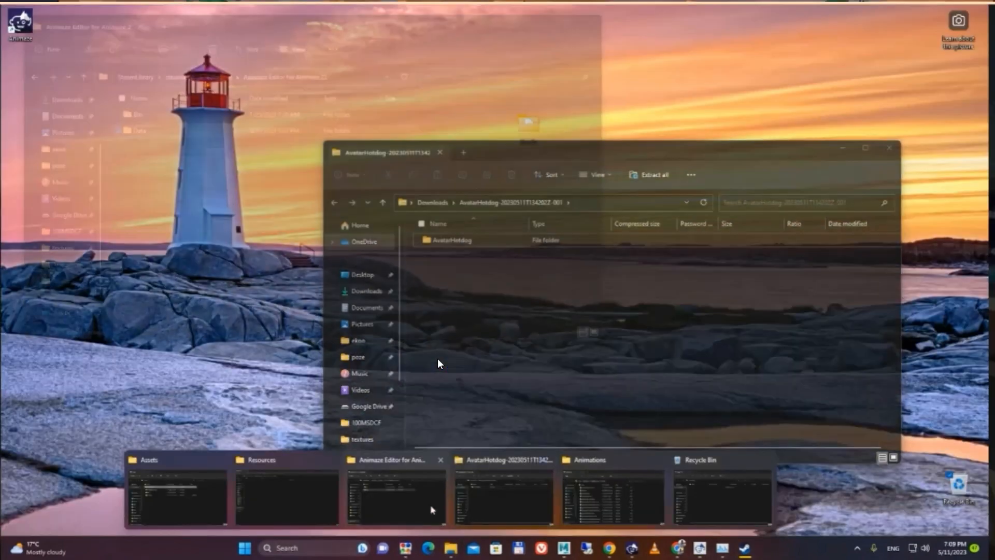
left_click(412, 505)
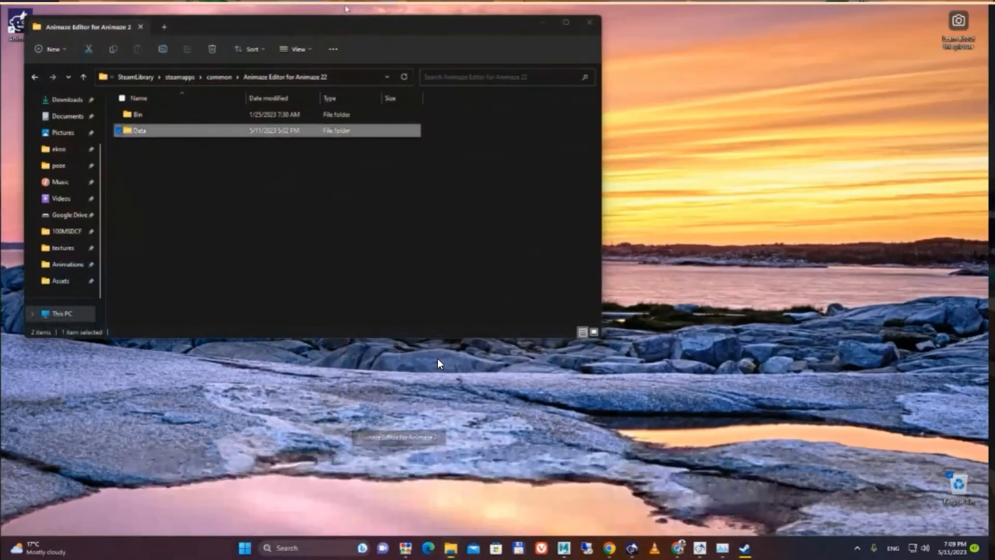
left_click(307, 244)
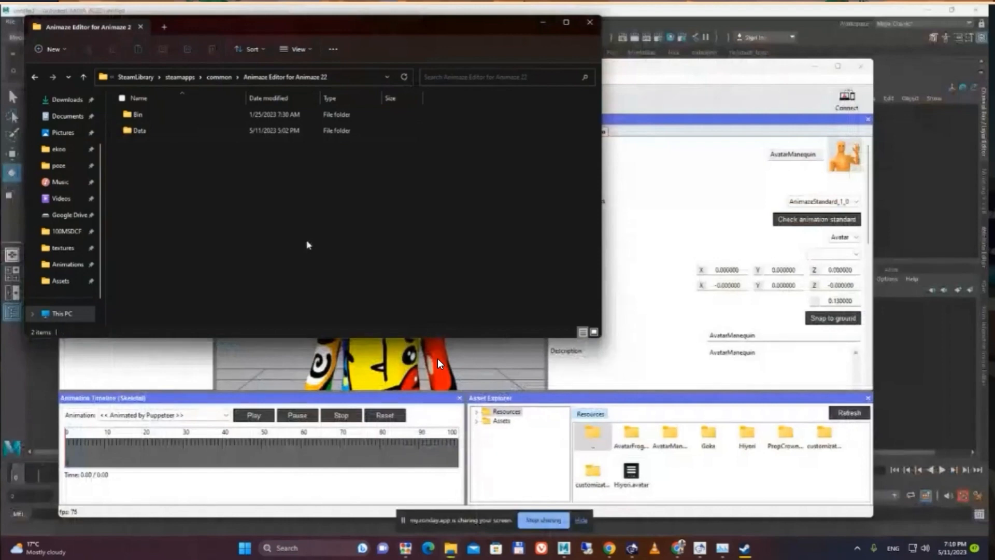
double_click(165, 133)
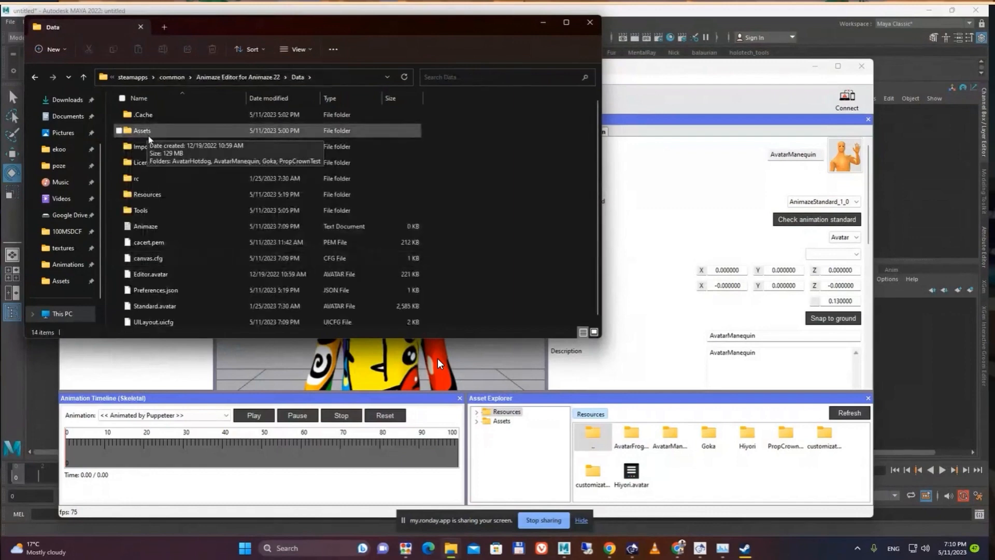
double_click(155, 131)
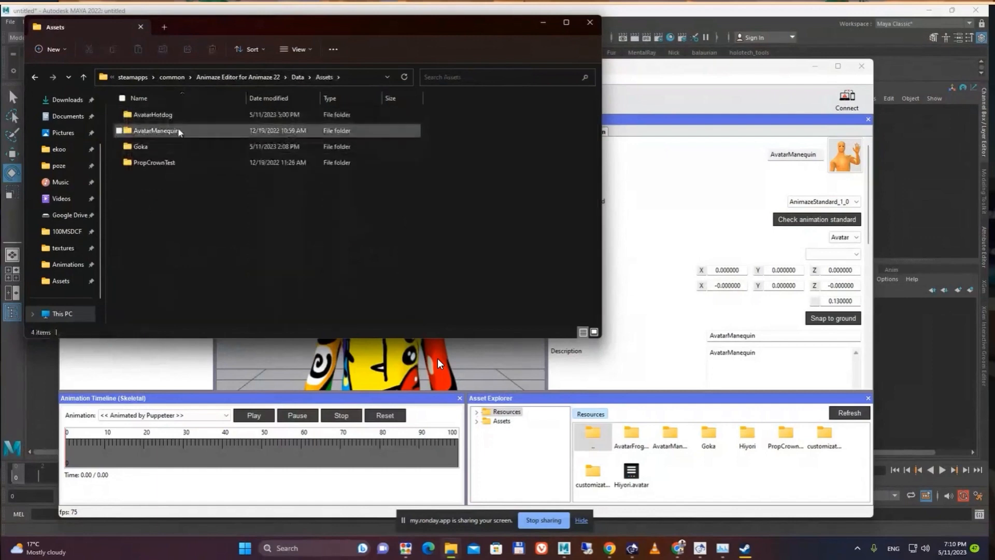
Step: Delete the AvatarHotdog folder from Assets and open the AvatarManequin folder
left_click(179, 116)
key("Delete")
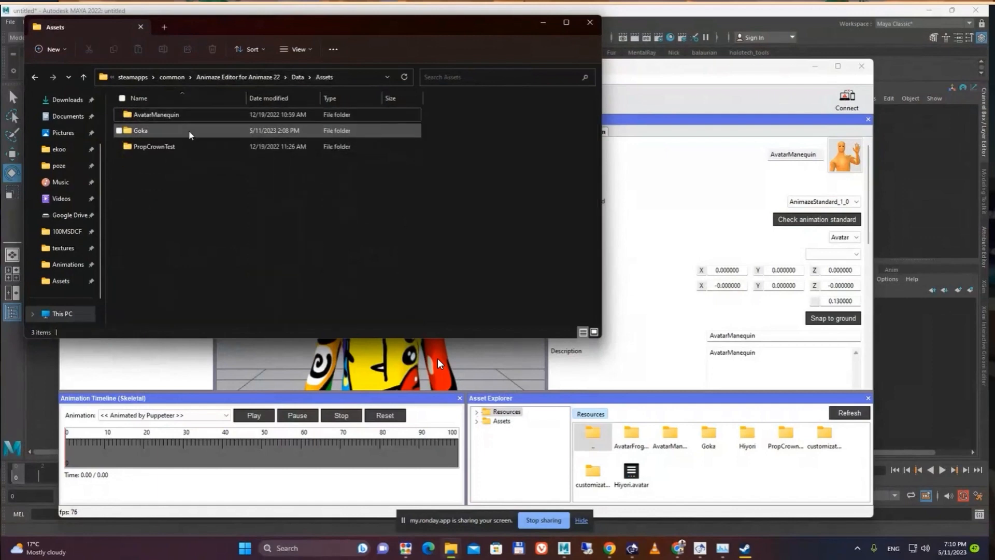
double_click(171, 117)
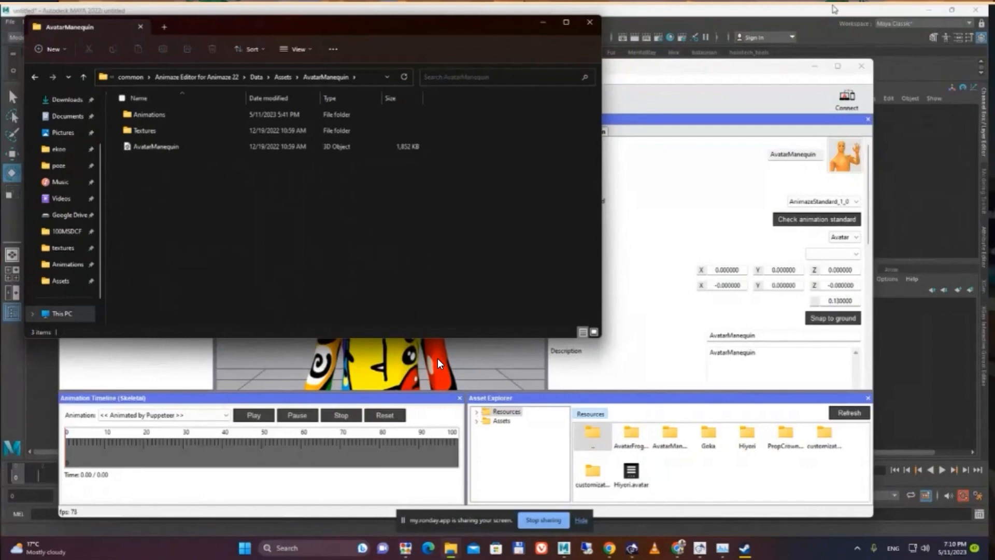
Step: Switch to Maya and start a new scene without saving the current one
key("alt+Tab")
key("ctrl+n")
key("n")
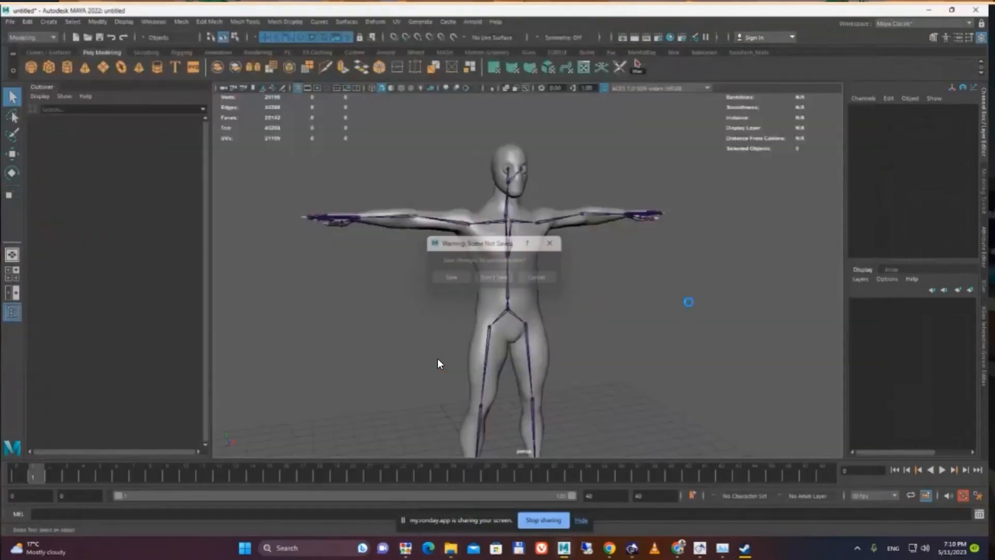
Step: Import the AvatarManequin 3D object from its File Explorer folder into the empty Maya scene
key("alt+Tab")
left_click_drag(228, 155, 430, 229)
left_click_drag(151, 147, 702, 252)
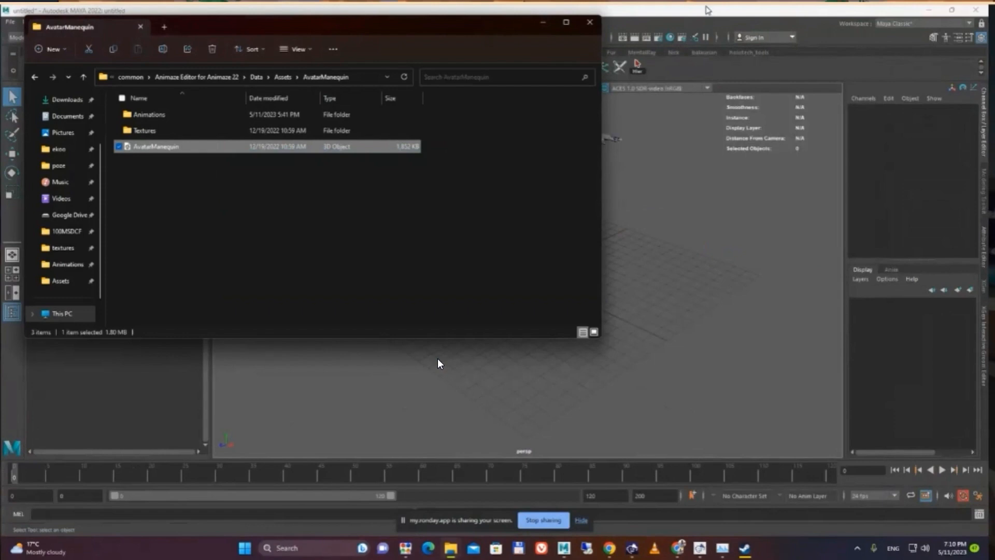
left_click(438, 363)
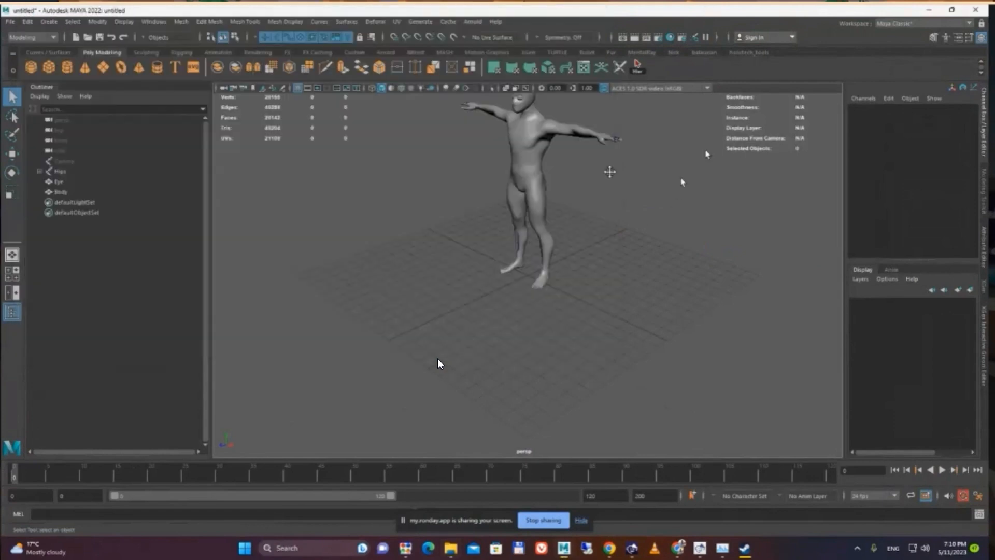
Step: Examine the imported mannequin's T-pose and proportions in Maya from the front and several angles
middle_click_drag(610, 171, 618, 268, "alt")
mouse_move(618, 314)
left_mouse_down("alt")
mouse_move(666, 304)
mouse_move(607, 305)
left_mouse_up("alt")
scroll(611, 295, "up", 4)
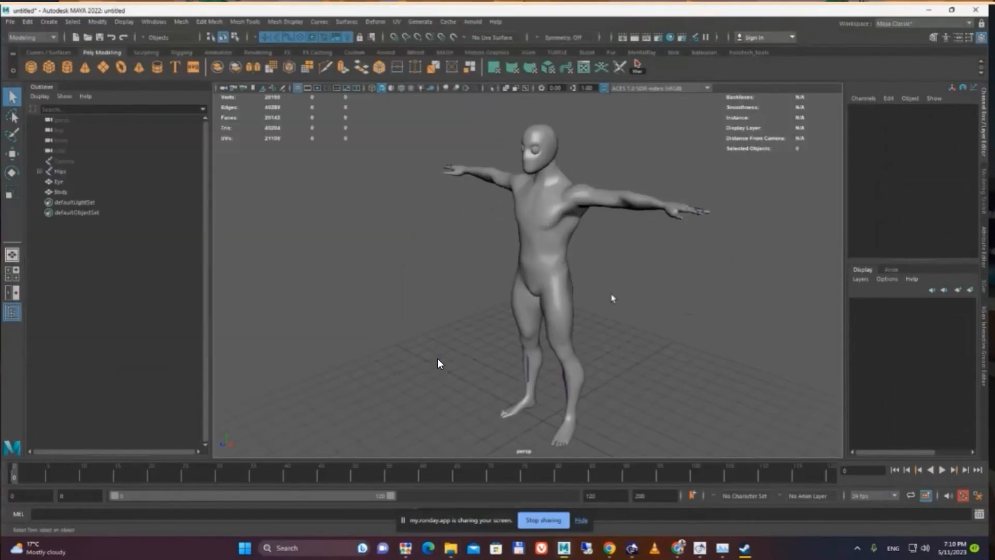
middle_click_drag(612, 298, 591, 325, "alt")
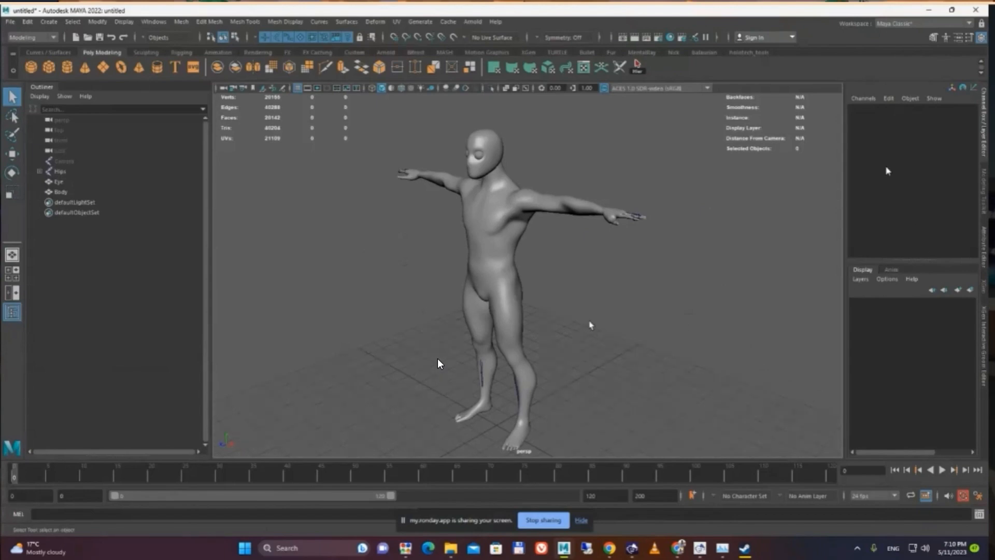
scroll(660, 306, "down", 4)
left_click_drag(660, 306, 557, 295, "alt")
scroll(557, 294, "up", 4)
middle_click_drag(606, 305, 576, 239, "alt")
left_click_drag(576, 239, 617, 271, "alt")
middle_click_drag(596, 253, 584, 318, "alt")
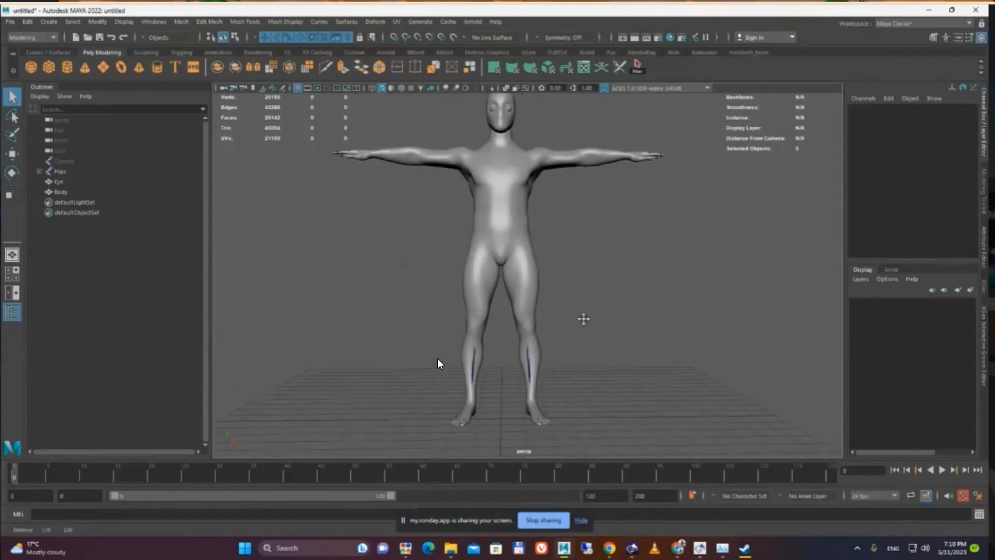
scroll(584, 318, "down", 4)
left_click_drag(584, 318, 604, 291, "alt")
scroll(530, 286, "up", 5)
scroll(530, 286, "down", 3)
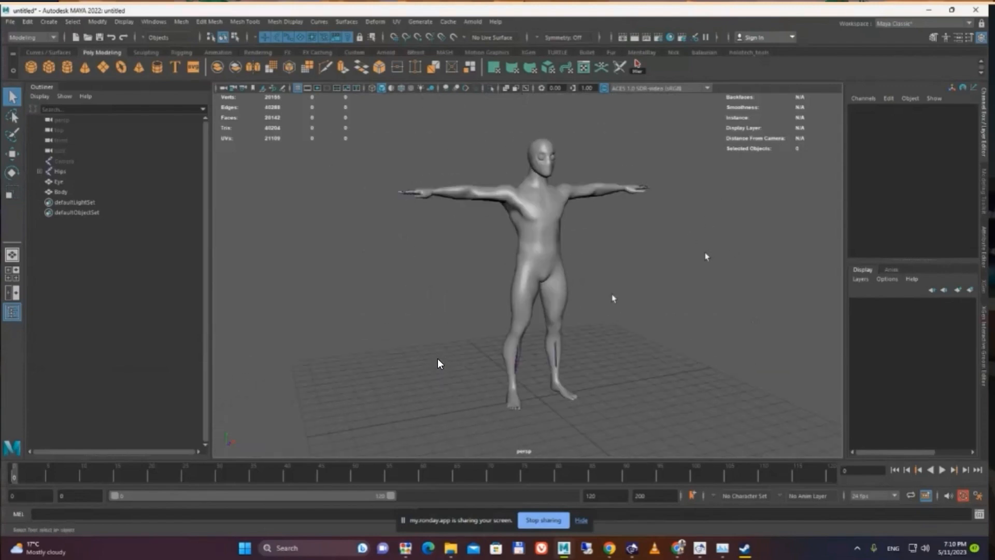
Step: Switch back to the AvatarManequin folder in File Explorer and open its Animations folder
key("super+Tab")
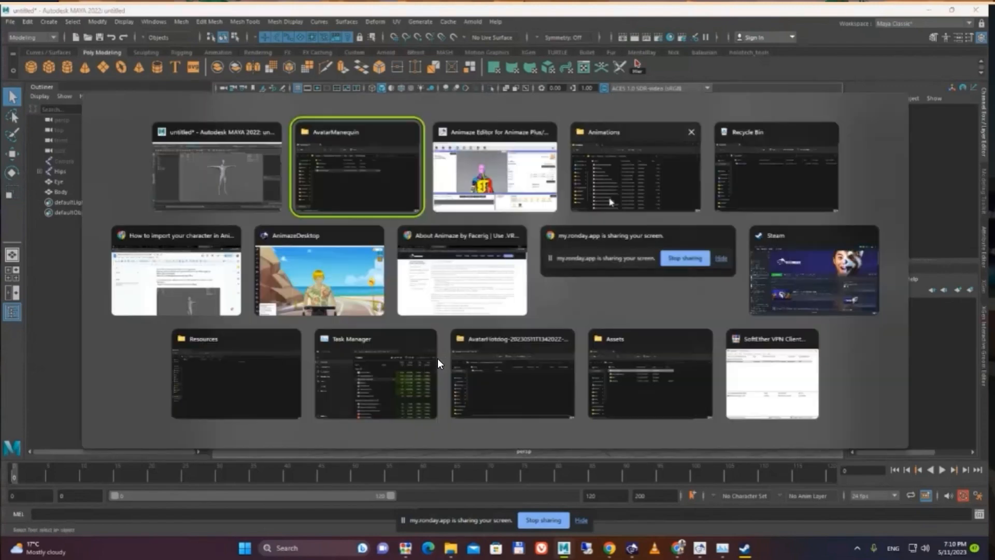
left_click(363, 200)
left_click(228, 230)
double_click(164, 115)
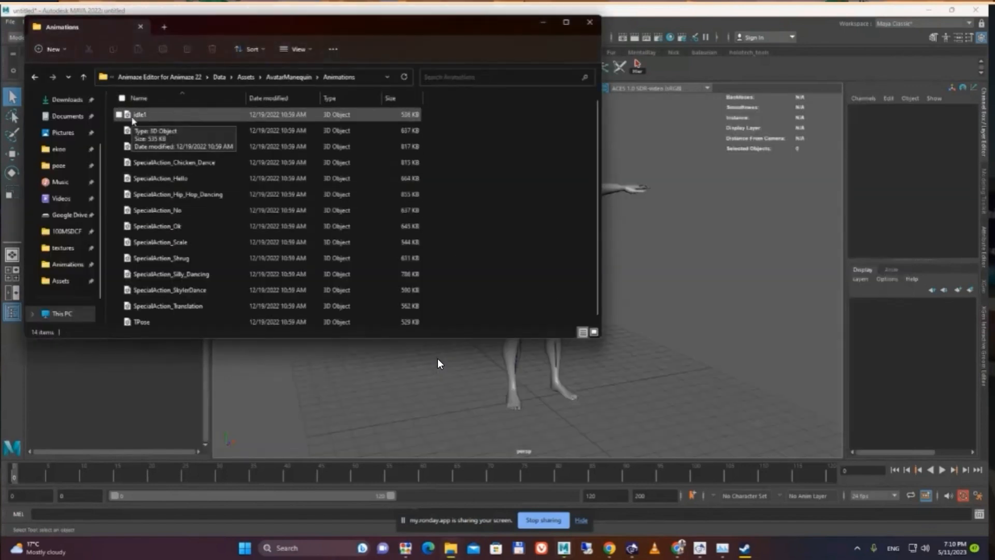
Step: Import the Idle1 animation from the Animations folder into the Maya scene and view the posed mannequin
left_click_drag(133, 120, 700, 292)
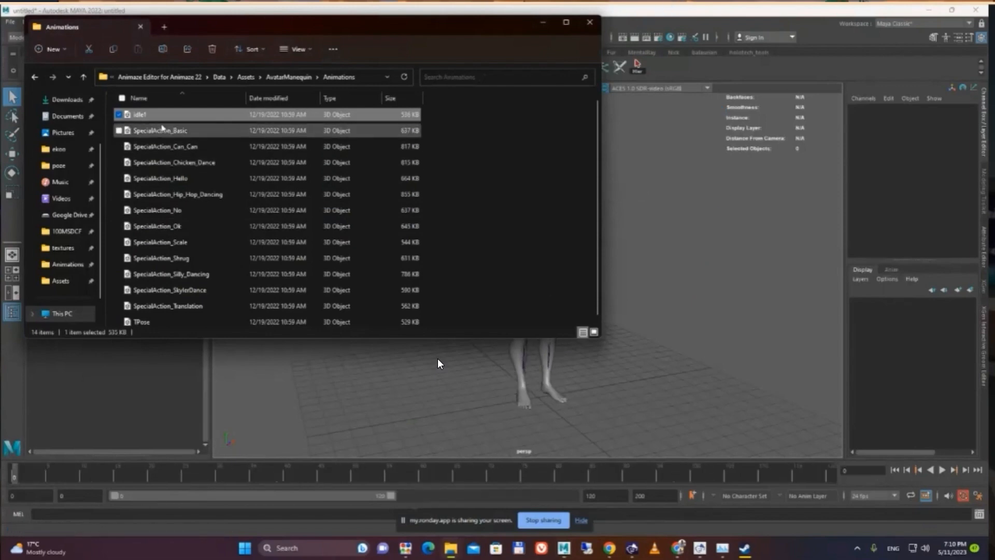
left_click(708, 7)
right_click_drag(584, 422, 573, 293, "alt")
left_click_drag(584, 303, 539, 305, "alt")
scroll(613, 336, "up", 2)
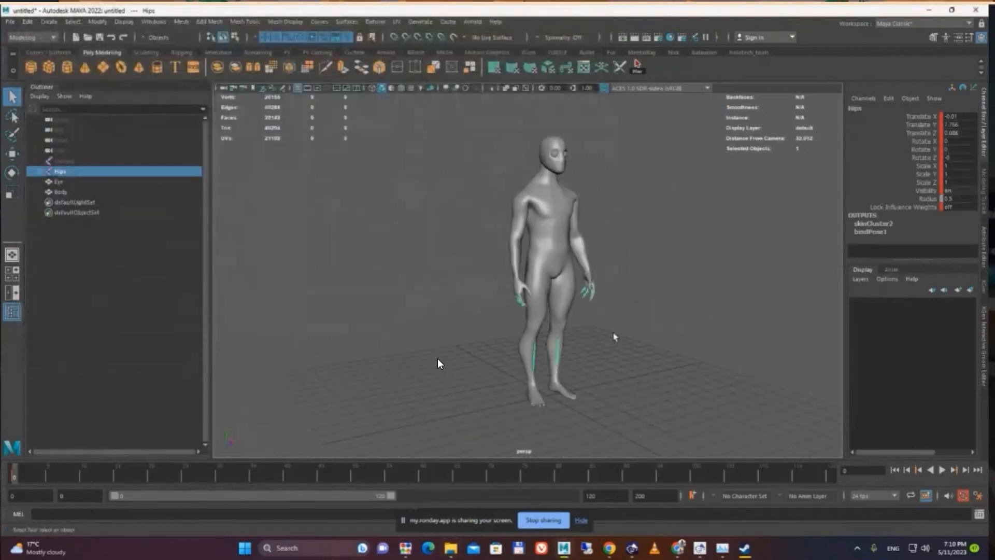
Step: Select the whole joint hierarchy and set up a 30 fps timeline ending at frame 60, with the pose keyed at frames 0 and 60
left_click_drag(614, 335, 657, 188, "alt")
left_click(639, 62)
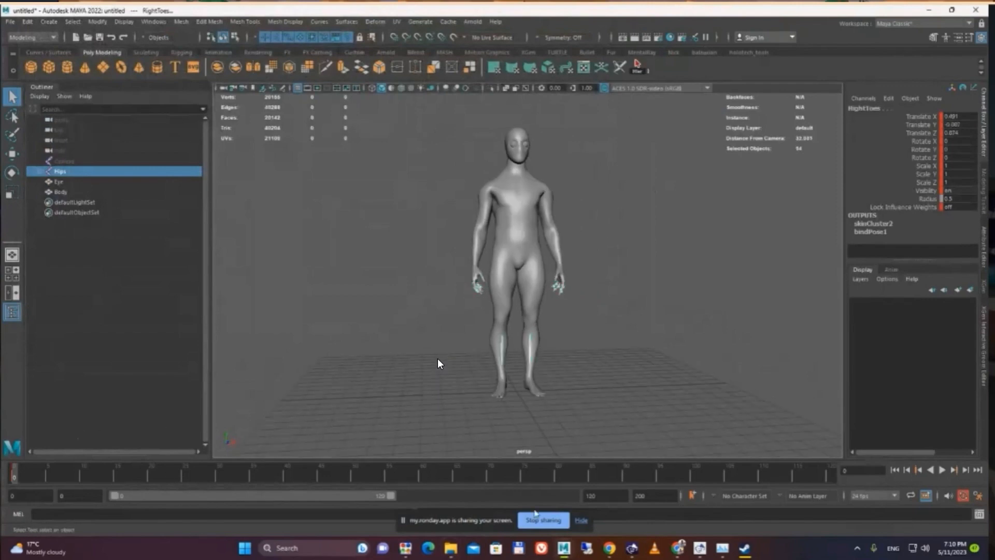
left_click(875, 497)
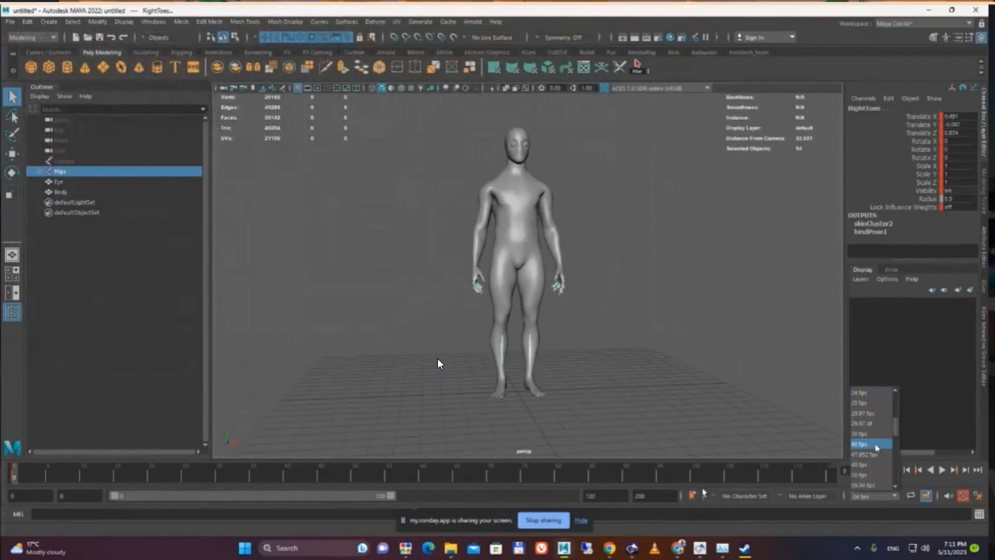
left_click(876, 440)
left_click_drag(652, 497, 551, 492)
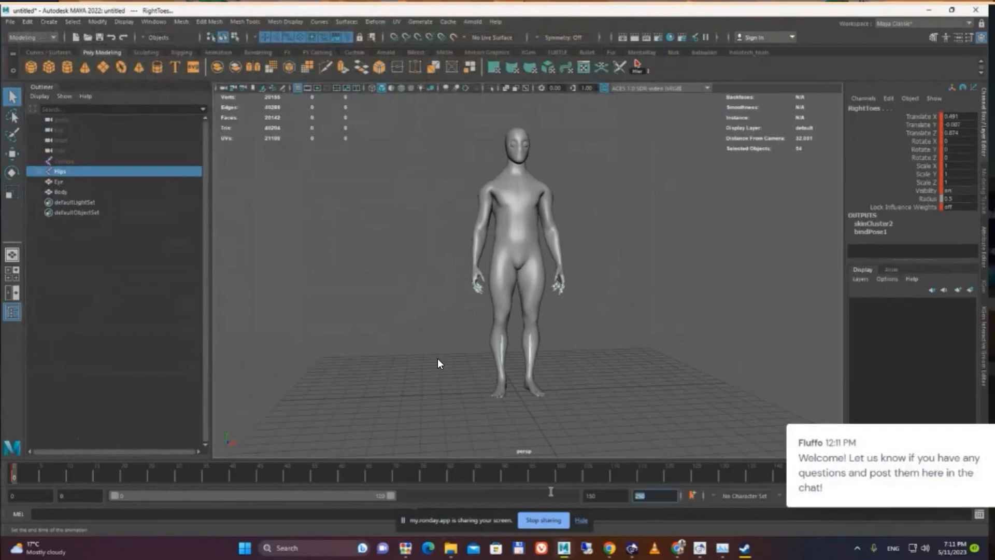
key("Return")
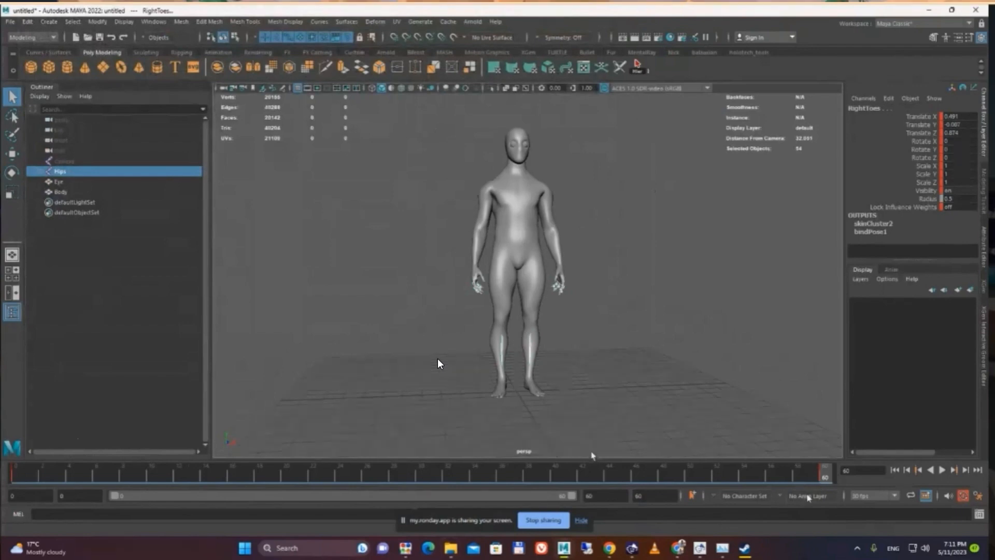
Step: Go to frame 30 and turn on X-ray display of the skeleton joints inside the mannequin
left_click_drag(408, 472, 421, 472)
right_click_drag(596, 298, 649, 252, "alt")
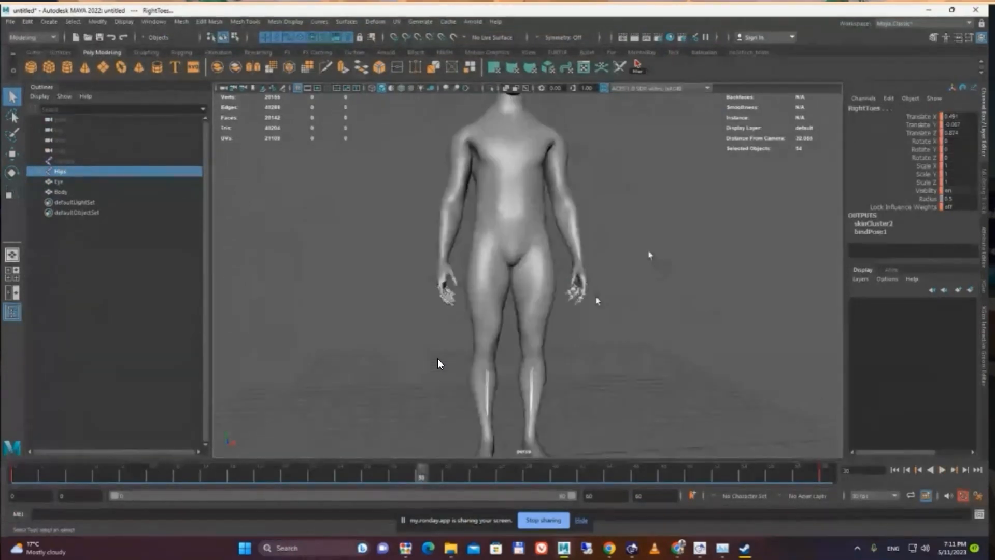
middle_click_drag(608, 221, 615, 288, "alt")
left_click_drag(489, 306, 585, 310, "alt")
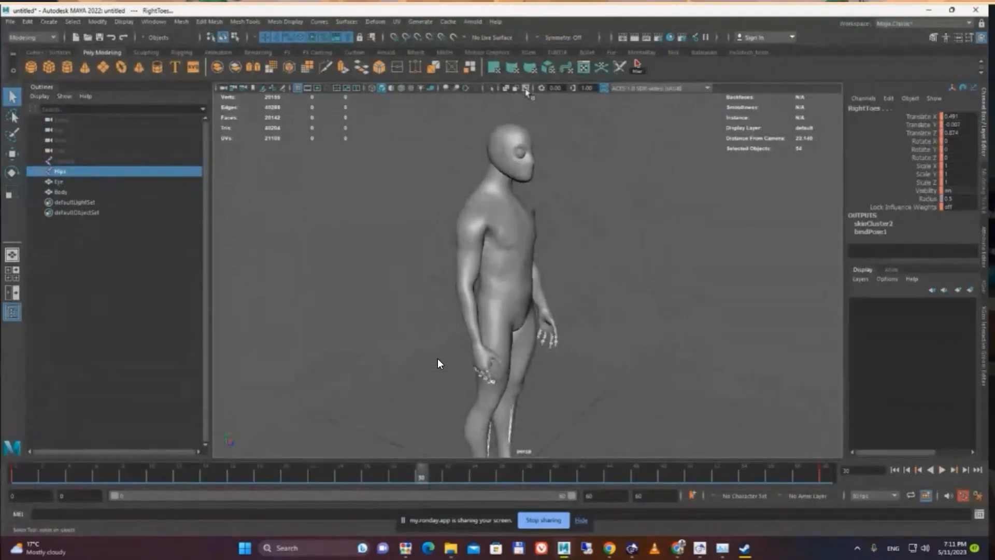
left_click(526, 89)
Step: Rotate the Spine and chest joints at frame 30 to bend the mannequin's torso forward
left_click(543, 274)
left_click(499, 261)
left_click(506, 266)
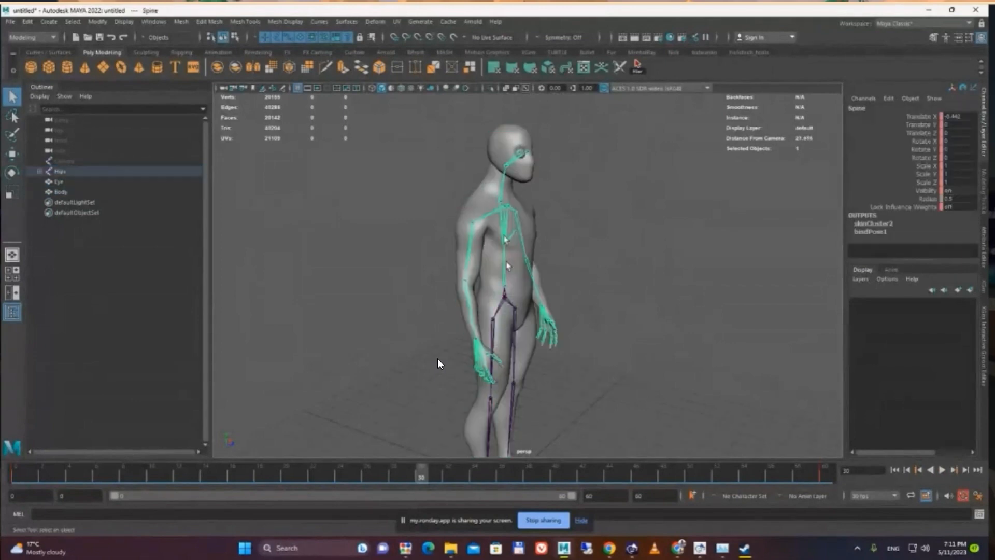
left_click(503, 229, "shift")
key("e")
left_click_drag(523, 234, 527, 244)
Step: Rotate the Neck joint to raise the head, and rotate the arm joints so both arms hang down naturally
left_click(586, 203)
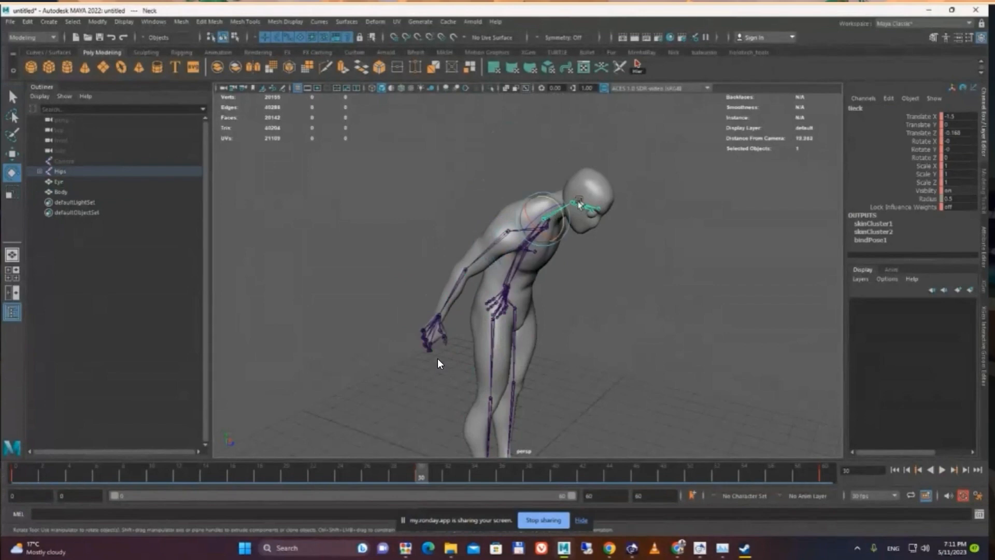
left_click_drag(588, 199, 457, 279)
left_click(475, 258)
left_click(461, 267)
left_click(505, 255)
left_click_drag(506, 255, 542, 244, "alt")
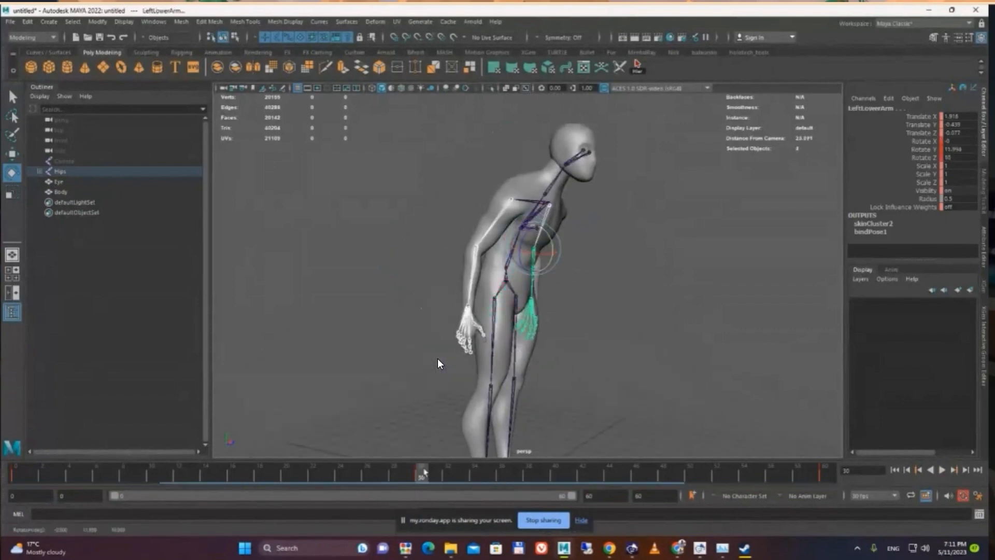
Step: Scrub the lean-forward motion back to frame 0 and select the mannequin's complete joint hierarchy
left_click(213, 473)
left_click_drag(213, 473, 13, 456)
scroll(688, 339, "down", 5)
left_click_drag(688, 340, 549, 332, "alt")
left_click_drag(306, 142, 732, 425)
scroll(615, 336, "up", 4)
left_click_drag(615, 335, 636, 332, "alt")
left_click(638, 67)
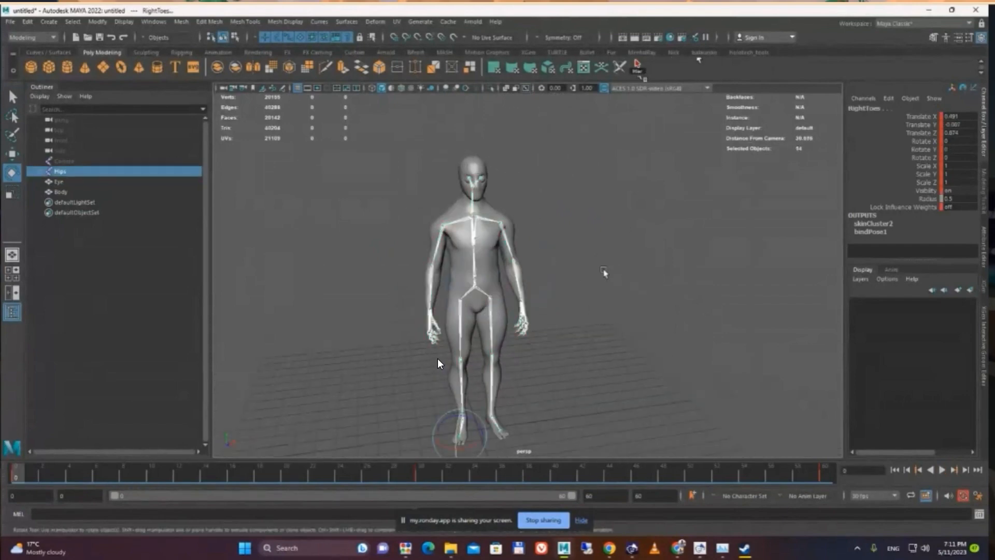
middle_click_drag(580, 326, 626, 249, "alt")
key("space")
left_click(448, 156)
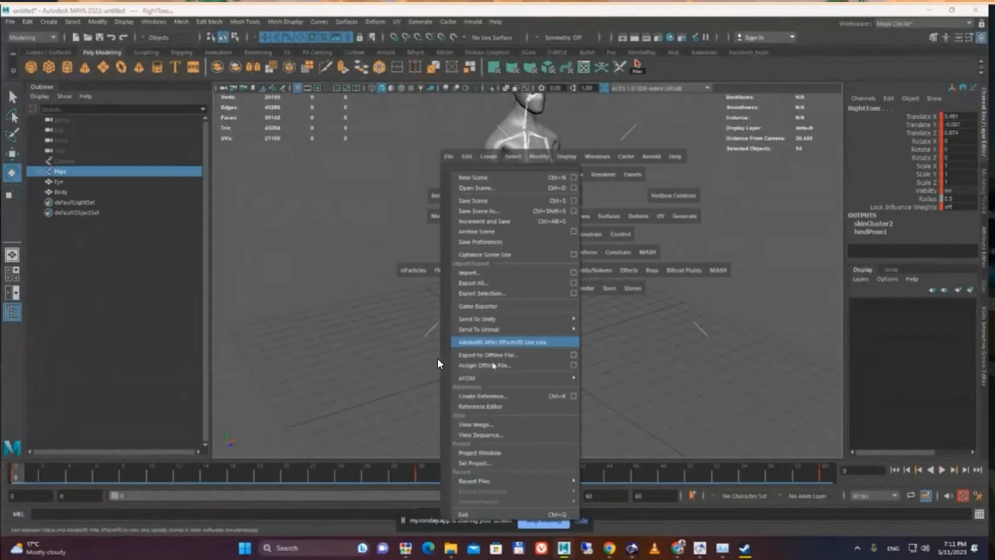
middle_click_drag(467, 271, 443, 404, "alt")
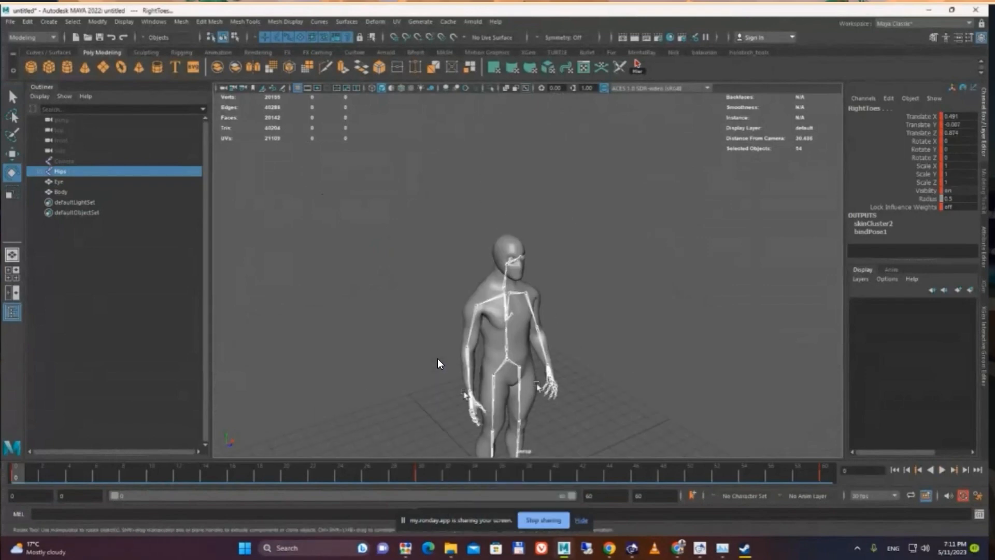
left_click_drag(464, 399, 533, 274, "alt")
middle_click_drag(534, 272, 545, 306, "alt")
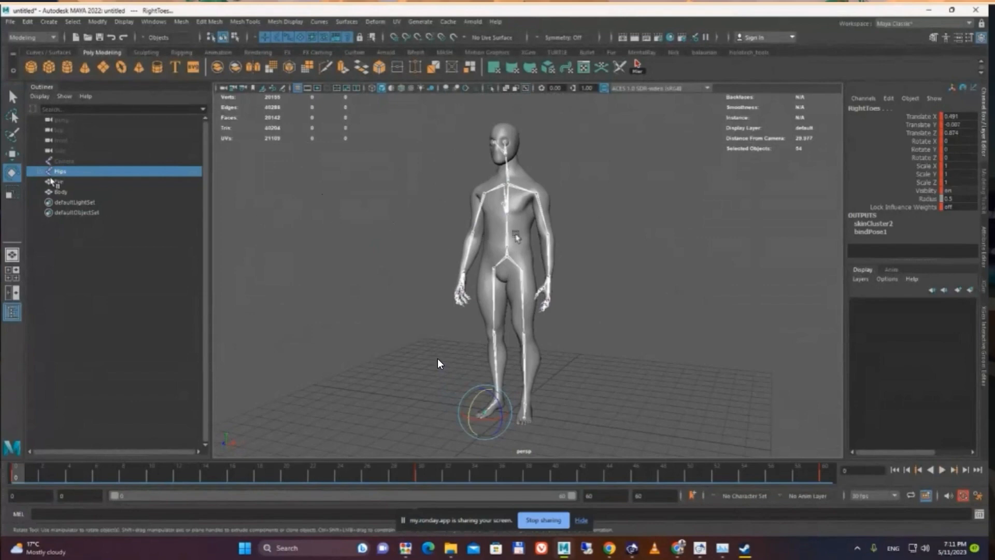
Step: Expand the whole Hips hierarchy in the Outliner and check that every joint is selected
left_click(40, 171, "shift")
scroll(114, 234, "down", 10)
scroll(113, 232, "up", 8)
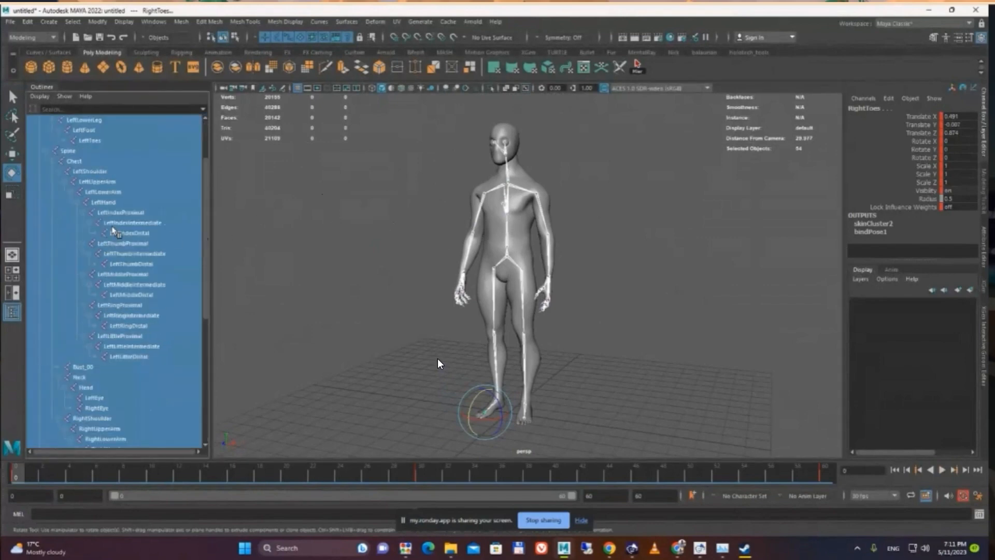
left_click_drag(479, 329, 529, 305, "alt")
Step: Export the selection as FBX to AvatarManequin's Animations folder under the name SpecialAction_LeanForward.fbx
key("space")
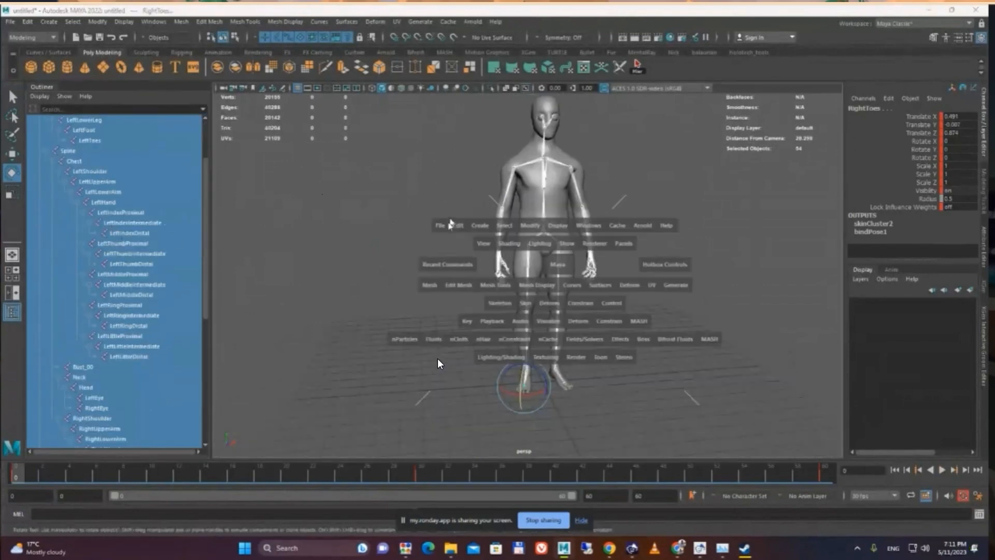
left_click_drag(450, 224, 543, 336)
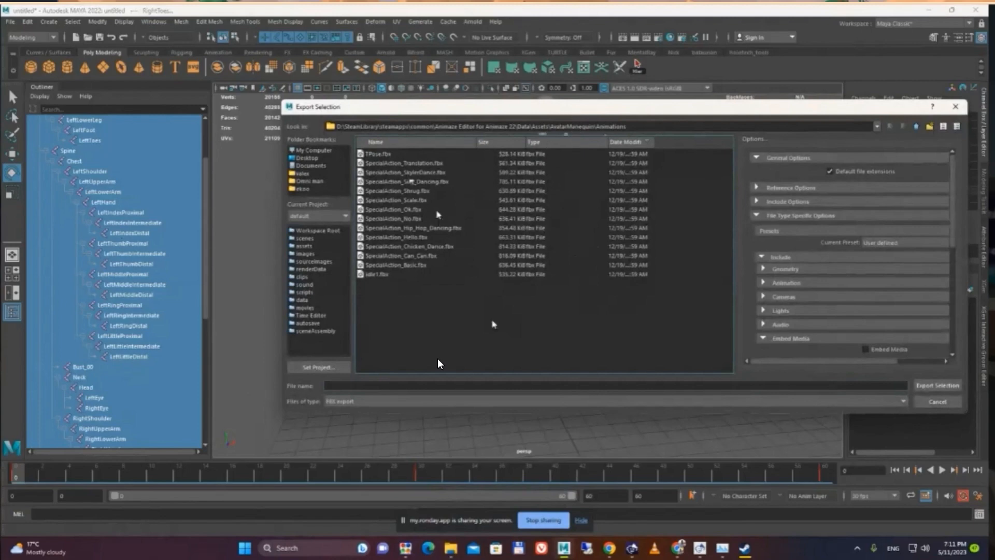
left_click(407, 182)
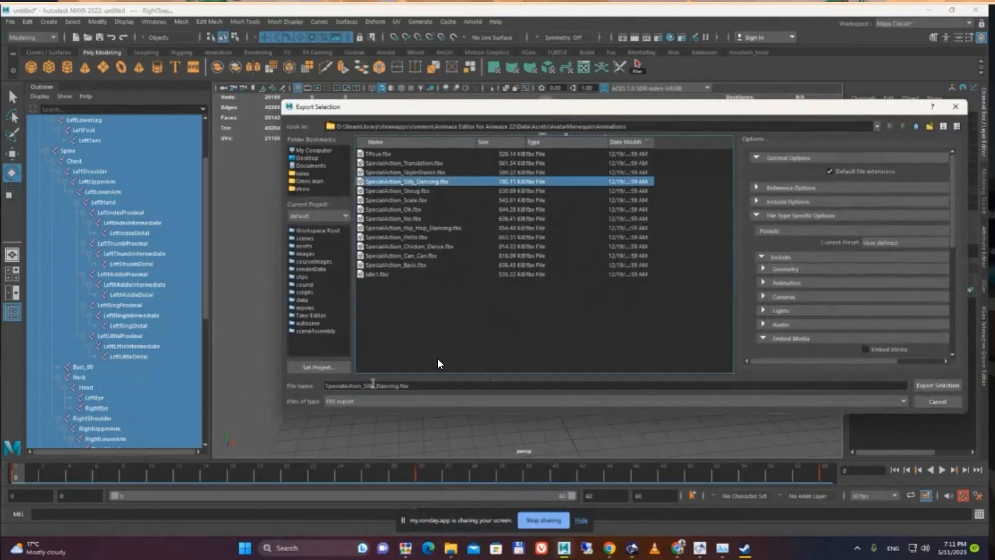
left_click(364, 385)
left_click_drag(364, 385, 384, 384)
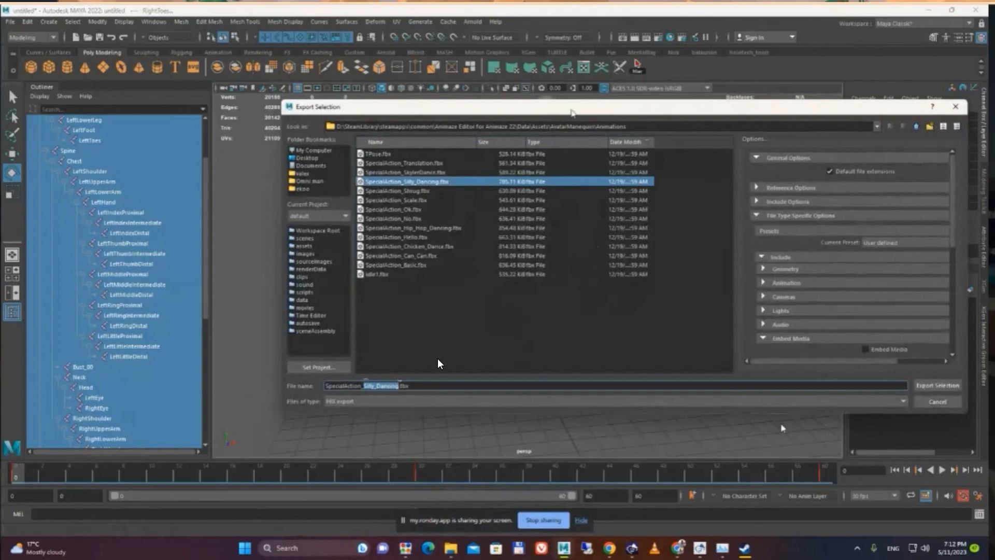
key("BackSpace")
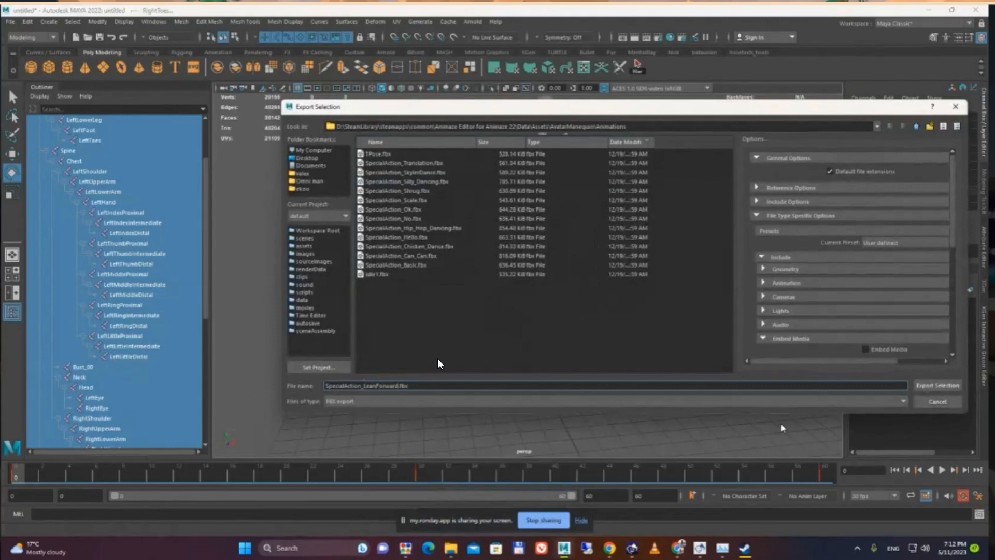
left_click(937, 385)
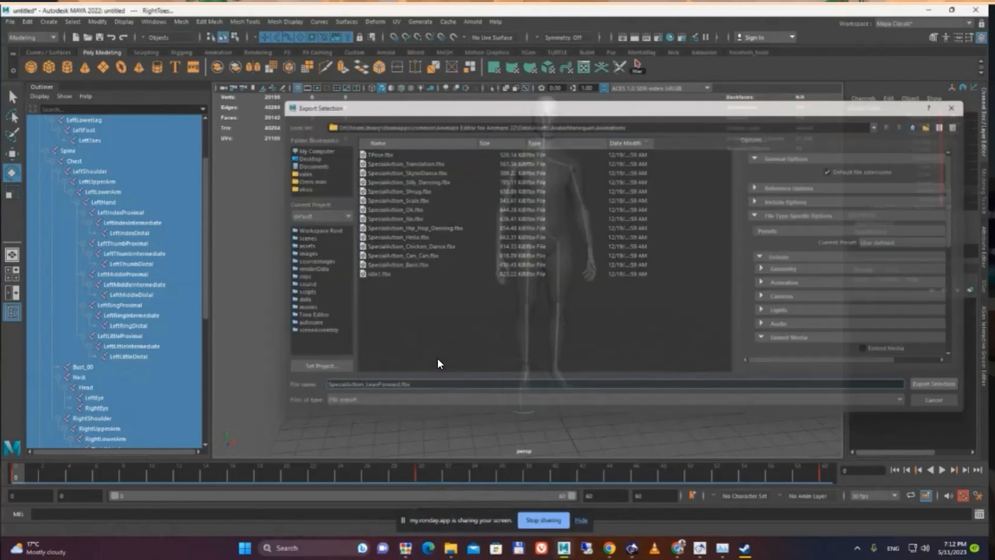
left_click_drag(642, 303, 669, 331, "alt")
Step: Switch to the Animaze Editor and reimport the changed AvatarManequin files, acknowledging the reference-avatar notices
left_click(700, 552)
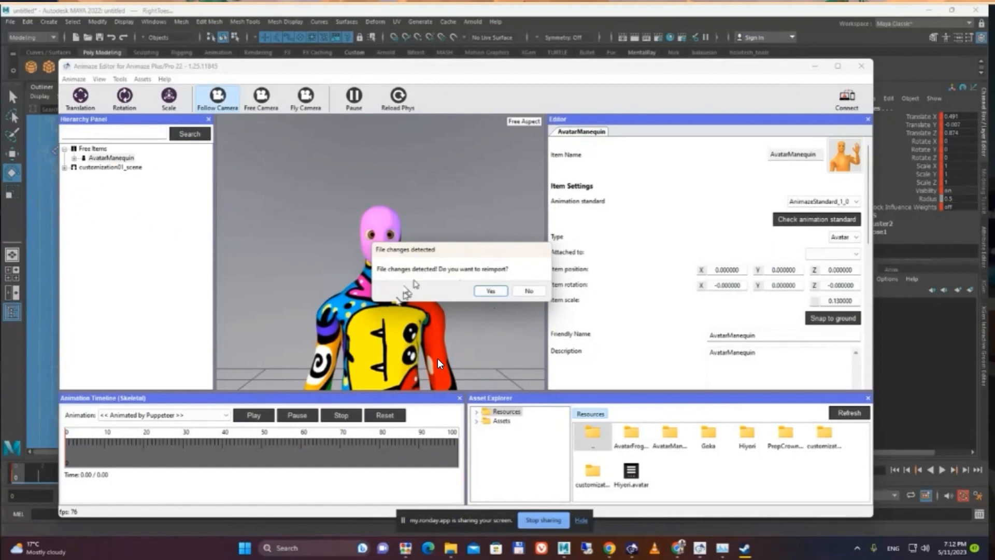
left_click(491, 291)
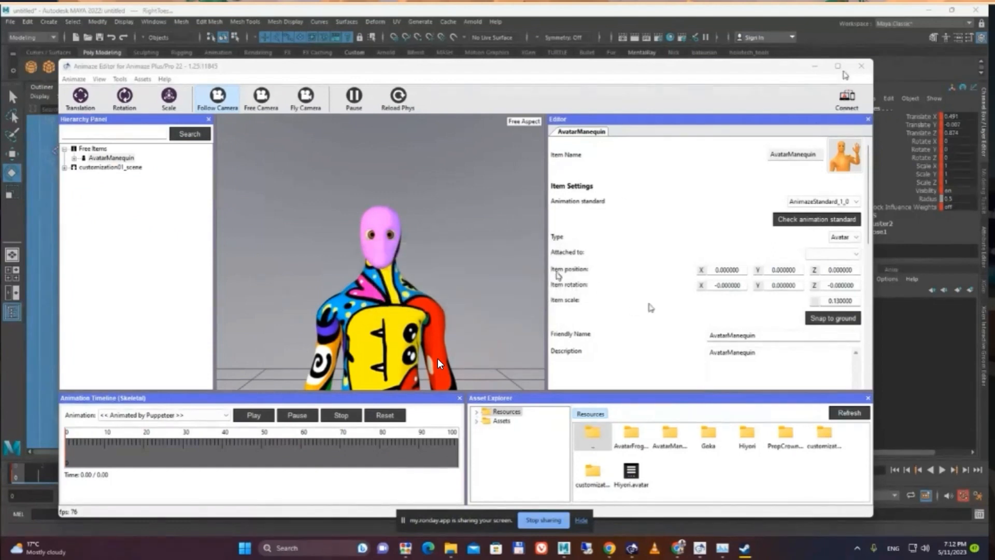
scroll(658, 283, "down", 1)
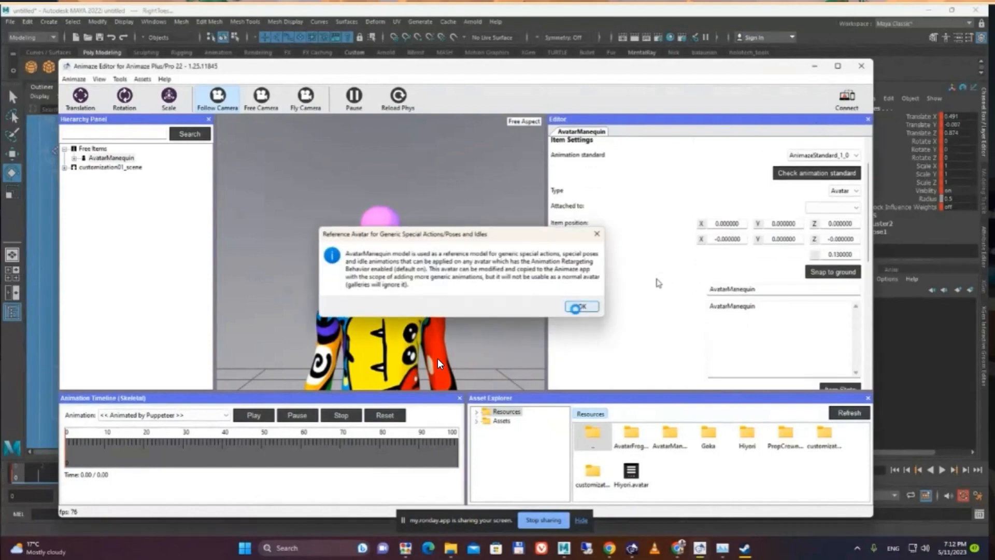
left_click(580, 307)
left_click(572, 303)
left_click(522, 294)
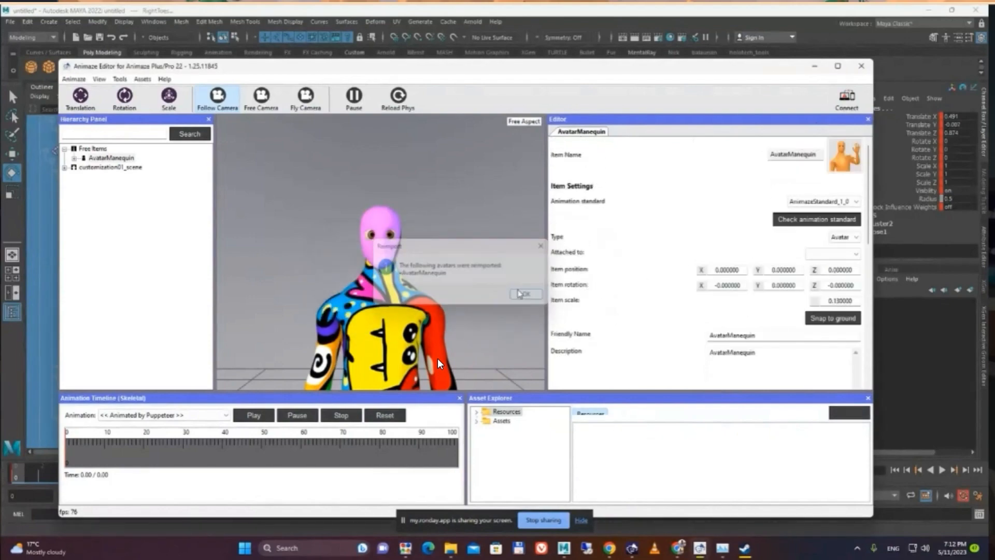
left_click(814, 66)
scroll(661, 290, "down", 5)
left_click(700, 548)
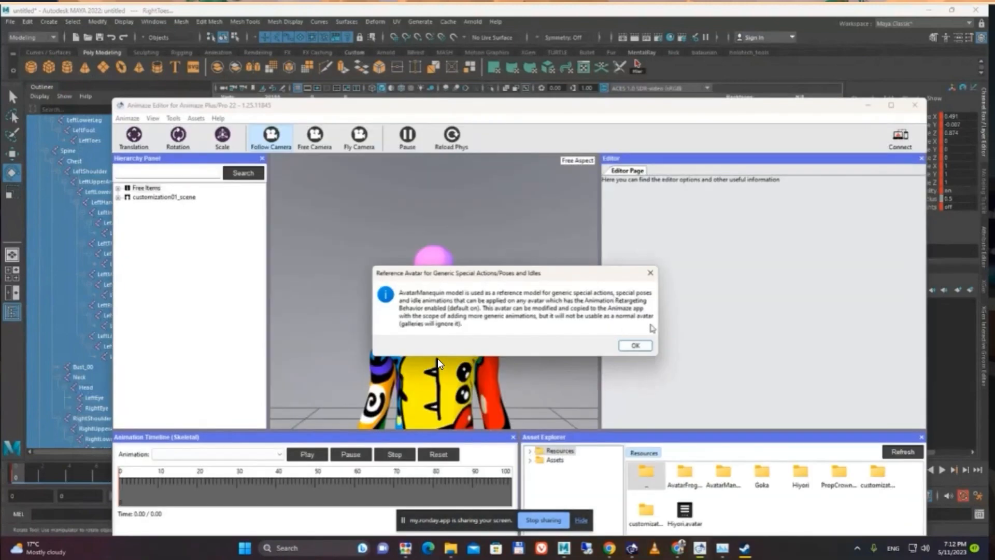
left_click(636, 345)
left_click(626, 340)
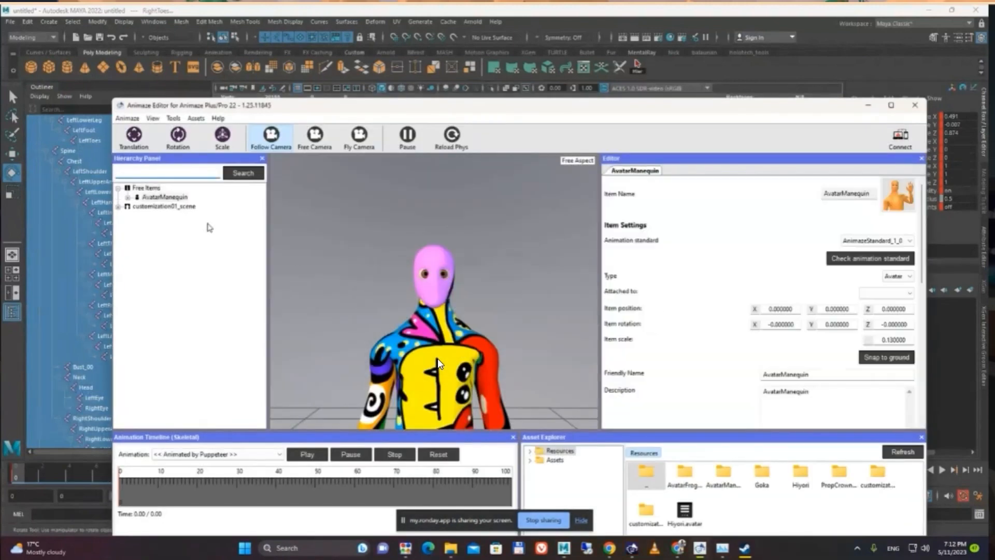
Step: Maximise the Animaze Editor, select AvatarManequin and open the configuration of its Special Actions
left_click(179, 199)
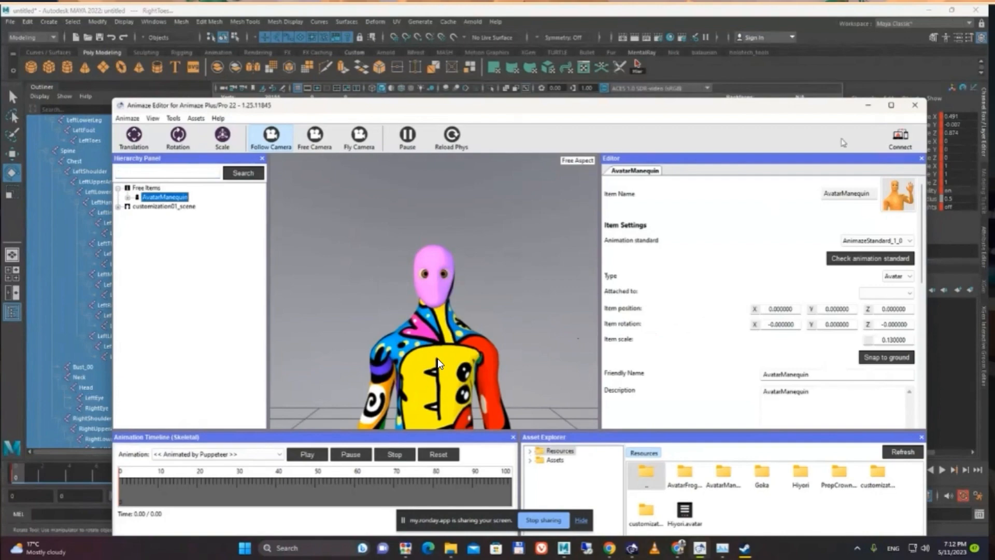
left_click(891, 105)
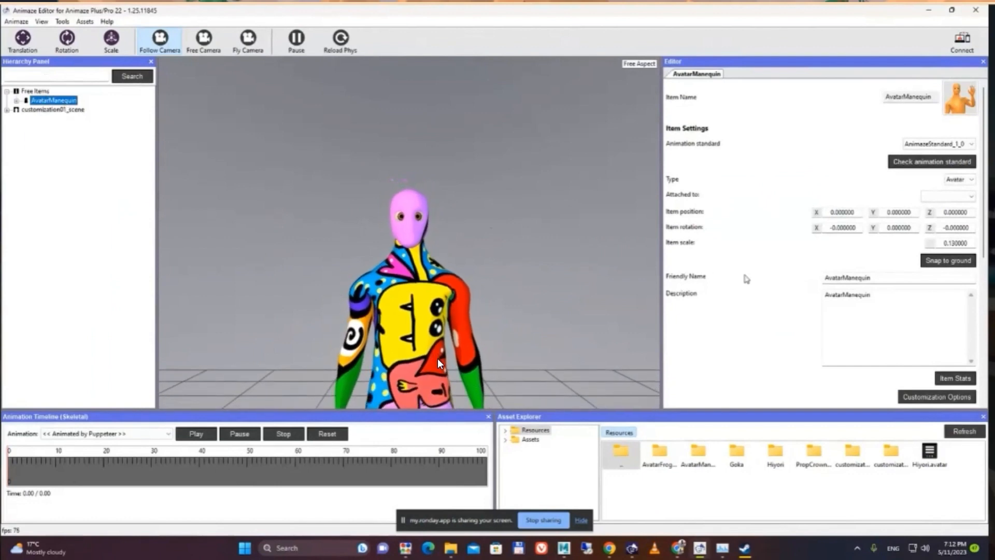
scroll(726, 282, "down", 5)
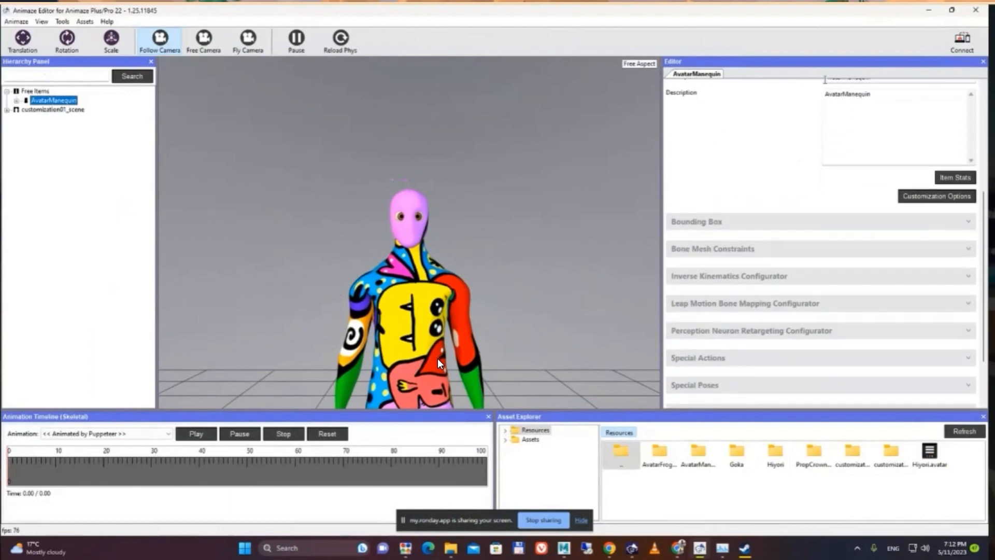
scroll(736, 269, "down", 2)
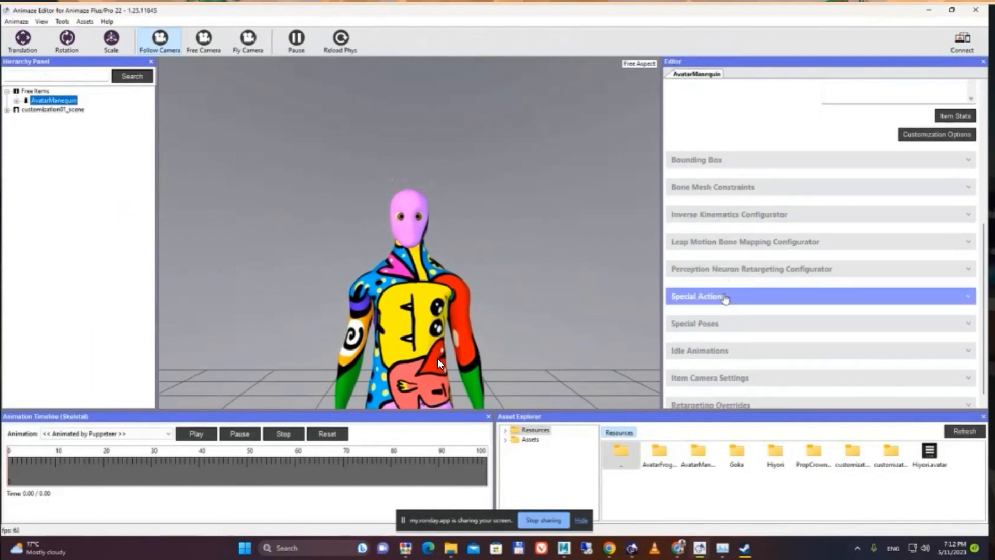
left_click(724, 298)
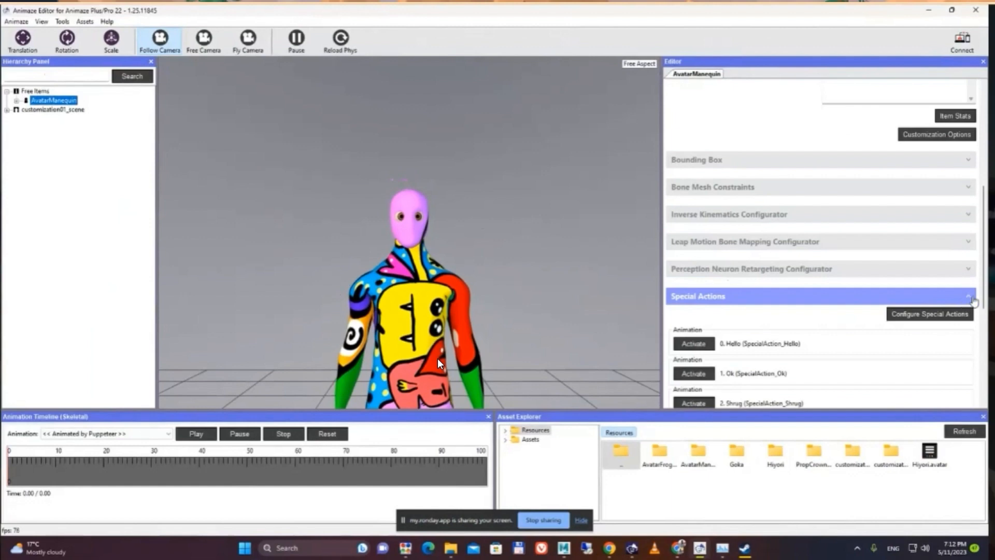
scroll(813, 313, "down", 3)
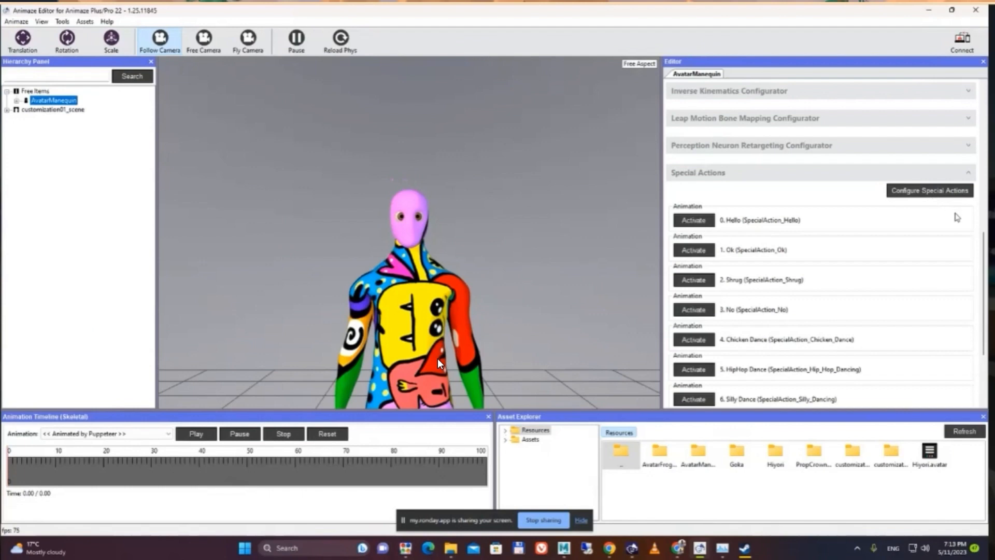
left_click(927, 191)
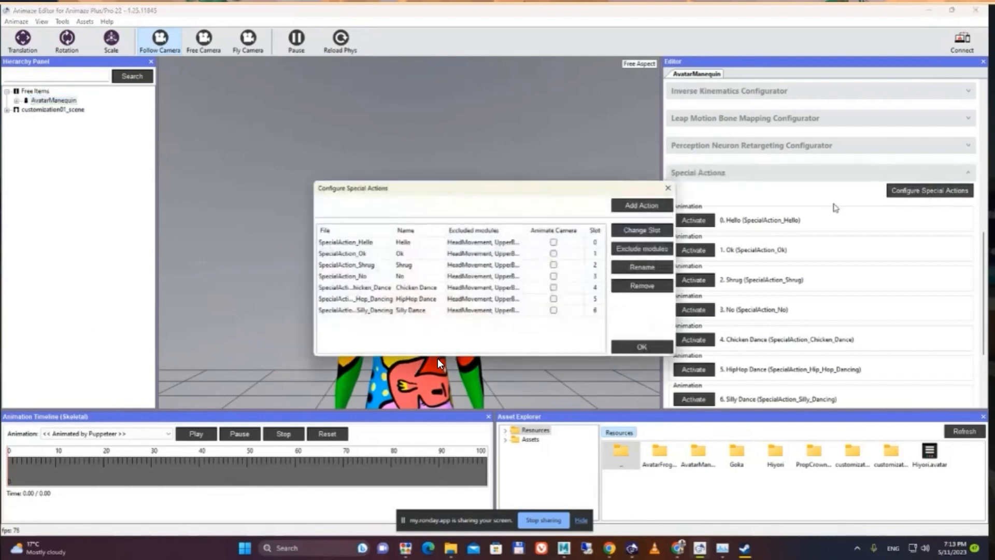
Step: Add the SpecialAction_LeanForward animation to AvatarManequin's special actions and accept the configuration
left_click_drag(407, 190, 394, 136)
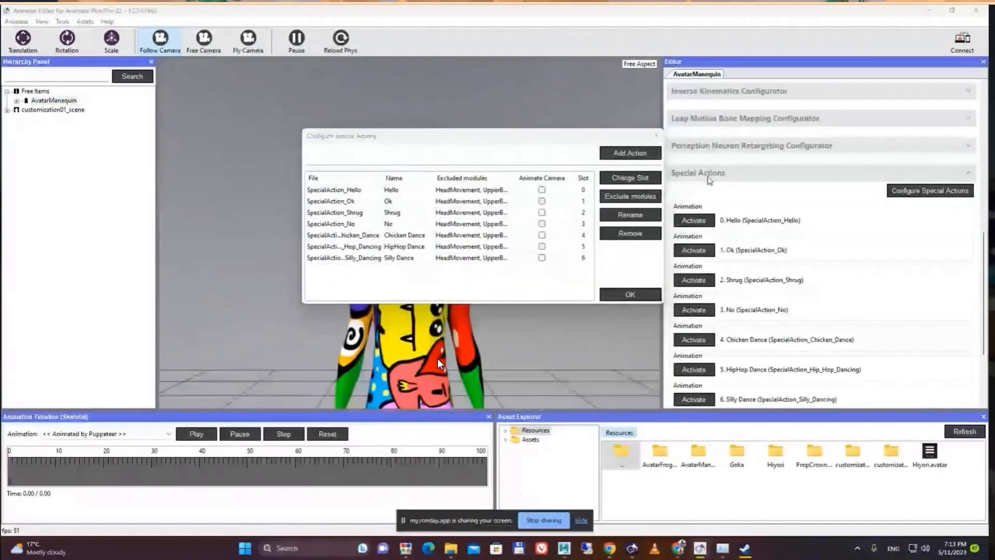
left_click(630, 153)
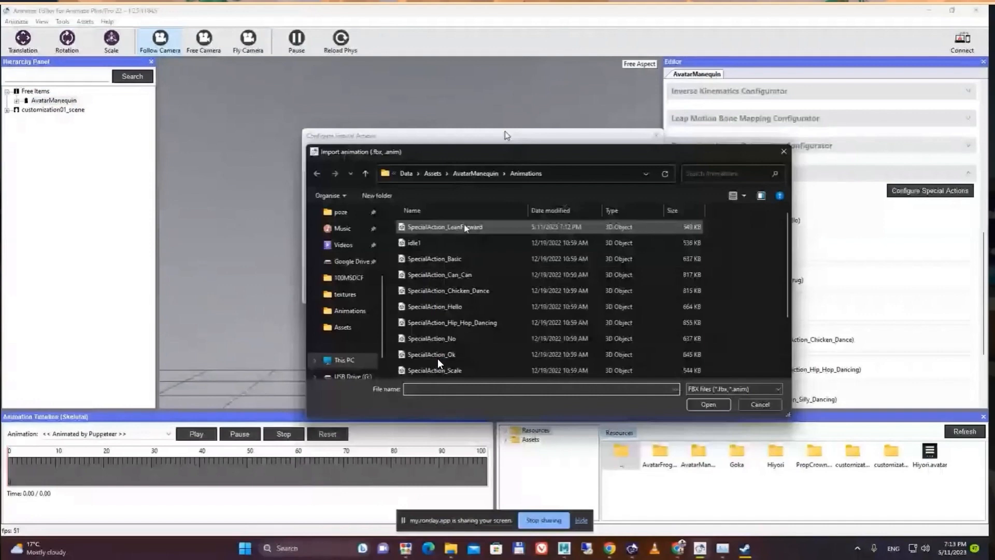
left_click(491, 228)
key("Return")
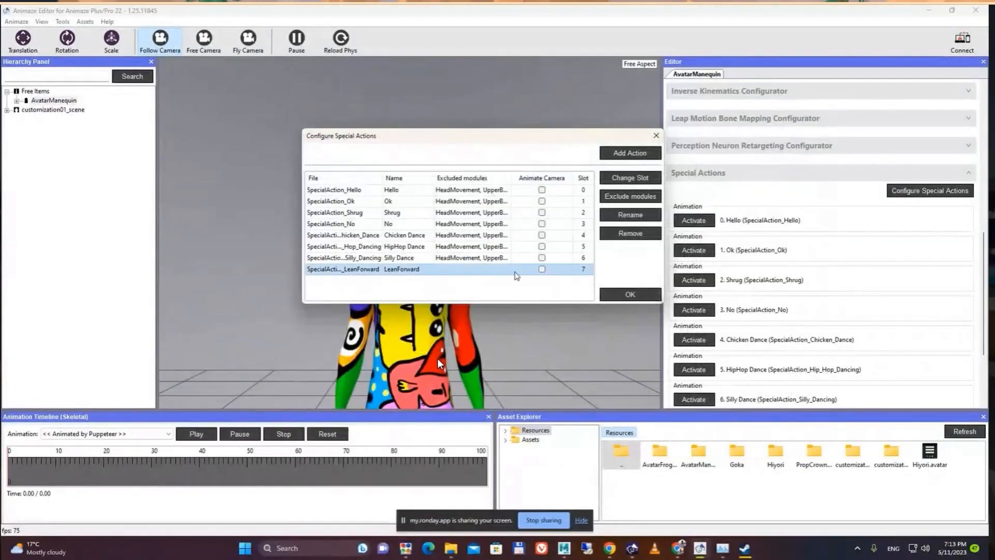
left_click(641, 299)
Step: Play the LeanForward special action and examine the avatar's movement from the side
scroll(777, 289, "down", 5)
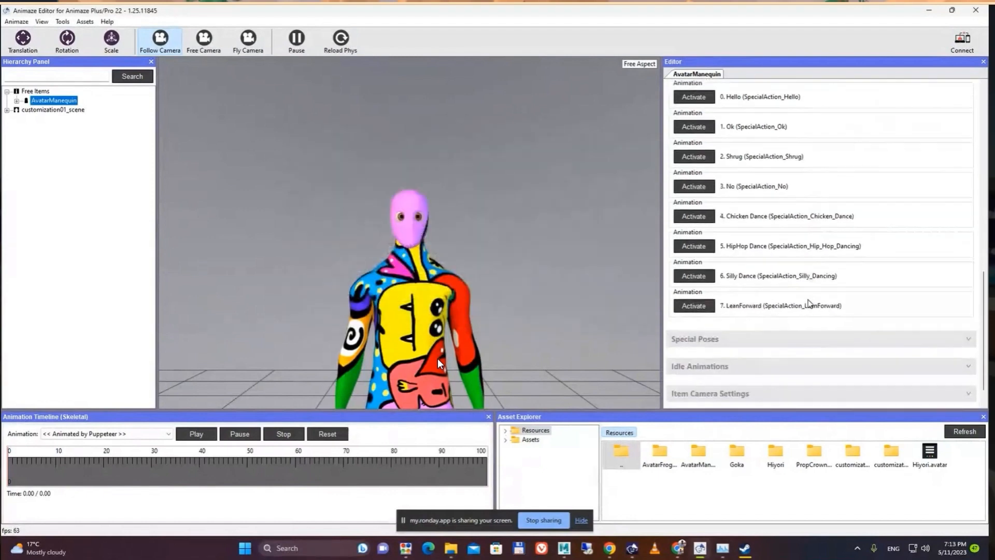
left_click(693, 280)
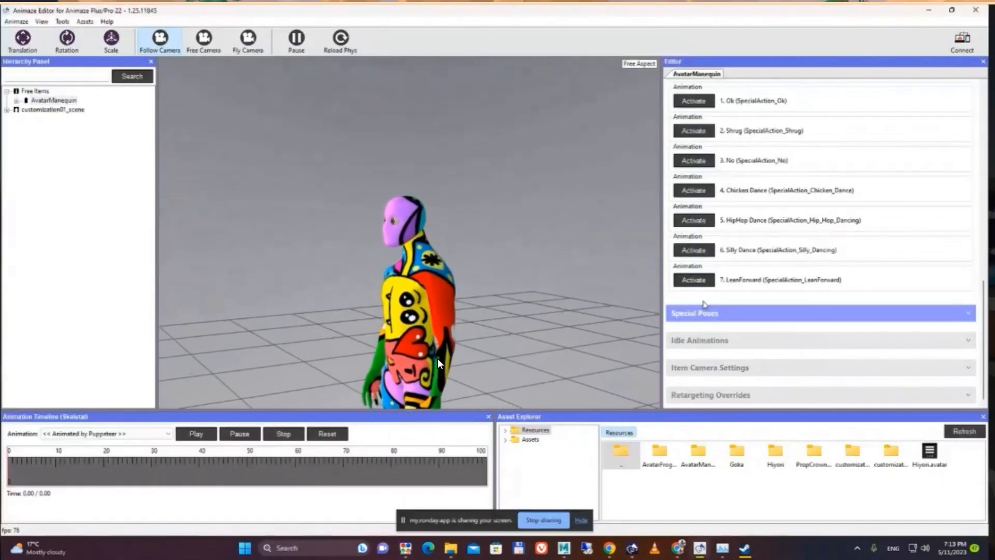
left_click(693, 279)
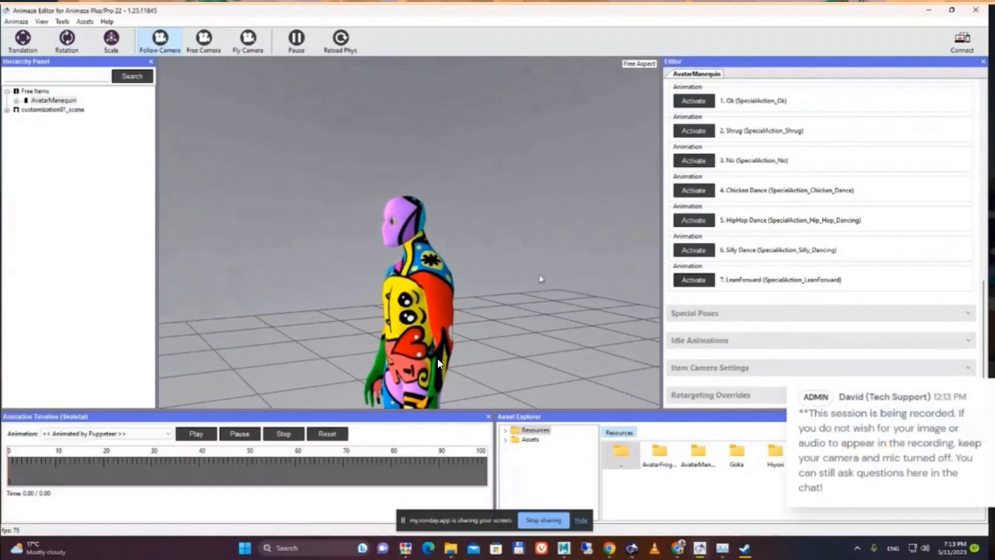
left_click_drag(596, 321, 791, 159)
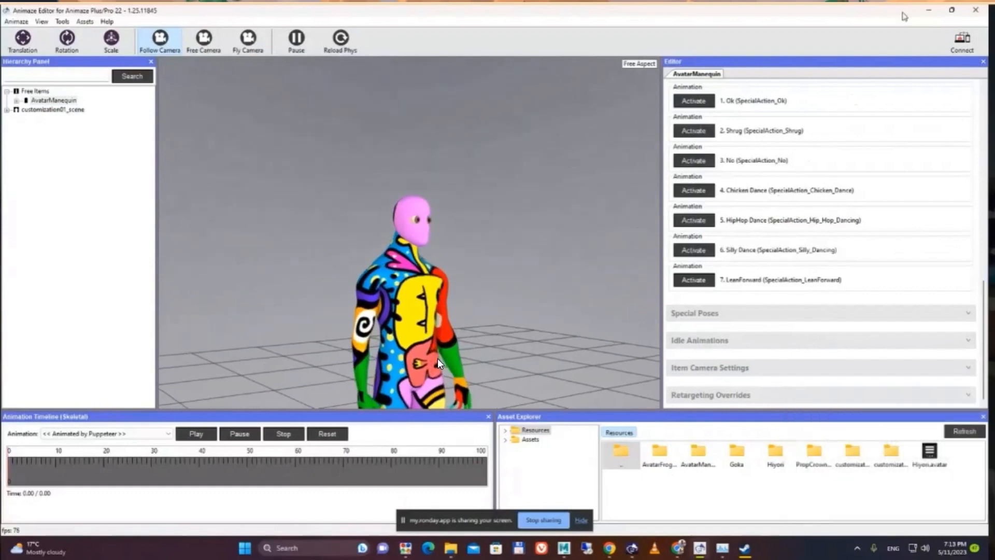
Step: Save the AvatarManequin item and quit the Animaze Editor
right_click(35, 104)
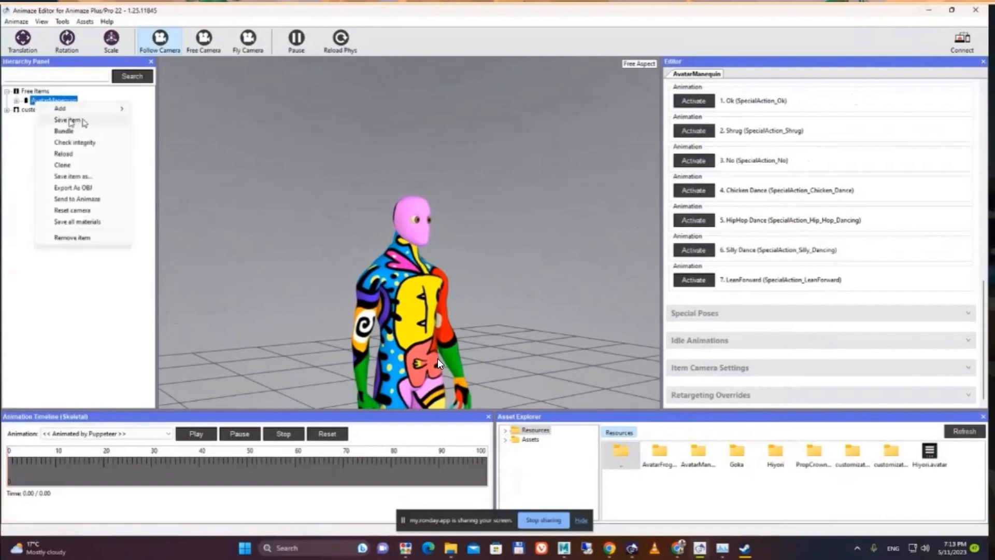
left_click(83, 123)
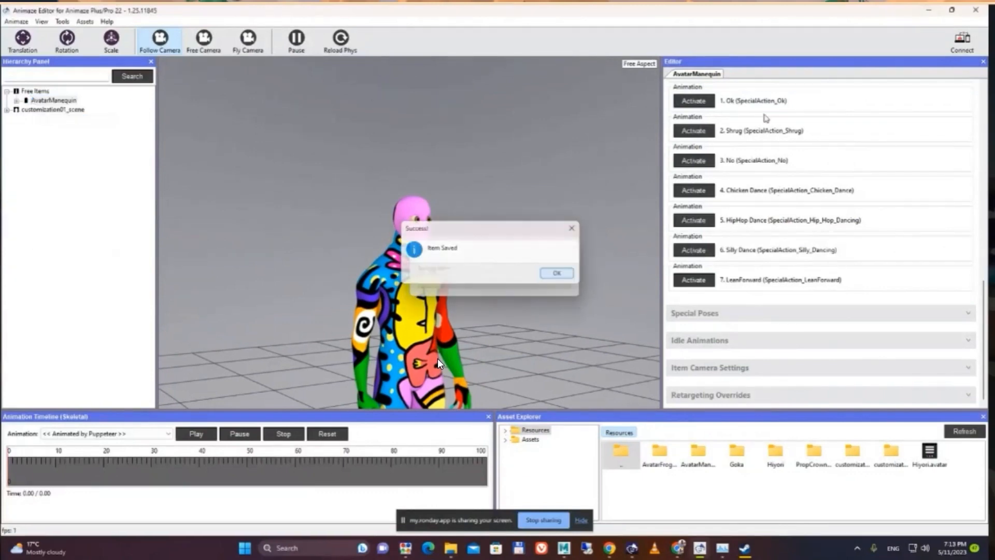
left_click(554, 273)
left_click(975, 10)
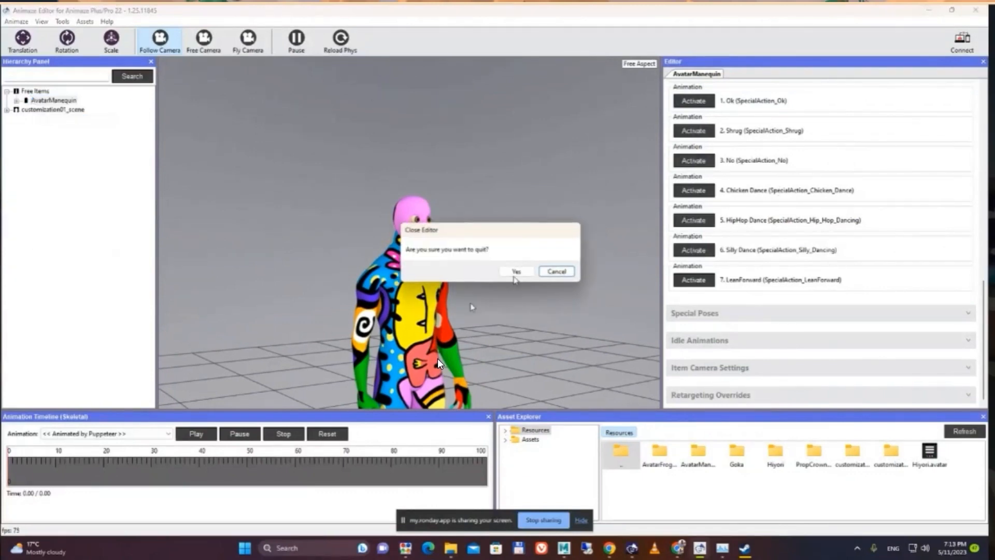
left_click(513, 271)
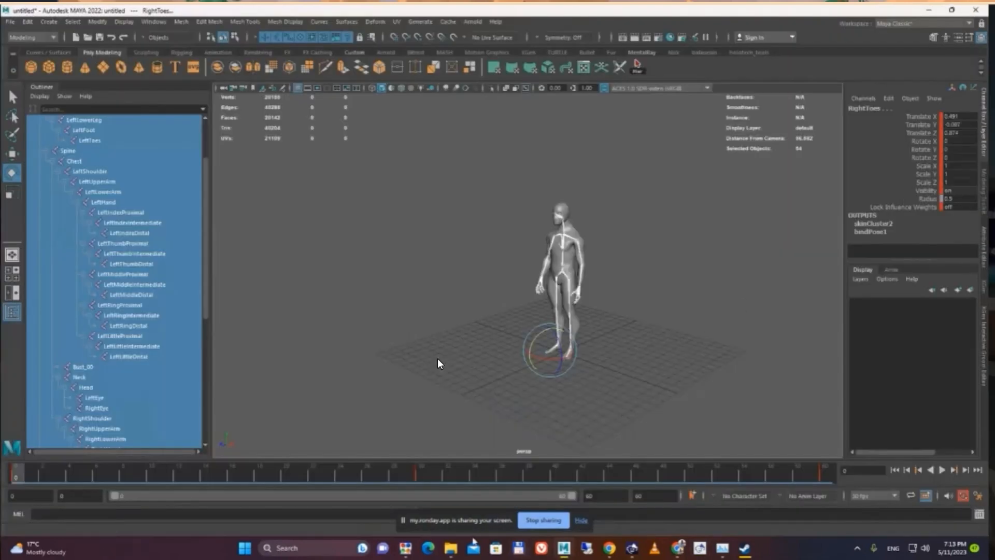
Step: Show Animaze's Resources folder in File Explorer and place the editor's Animations folder window over its empty area
mouse_move(451, 548)
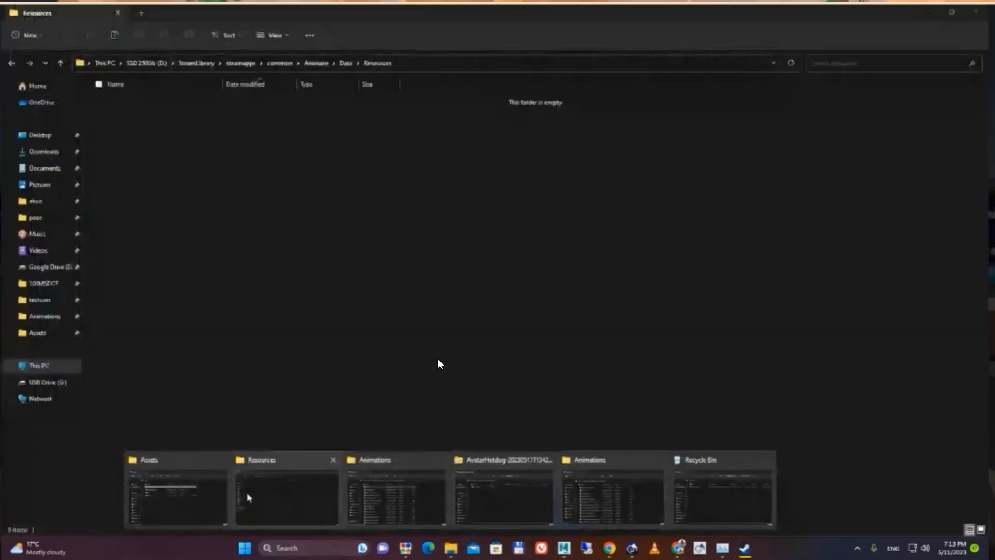
left_click(279, 511)
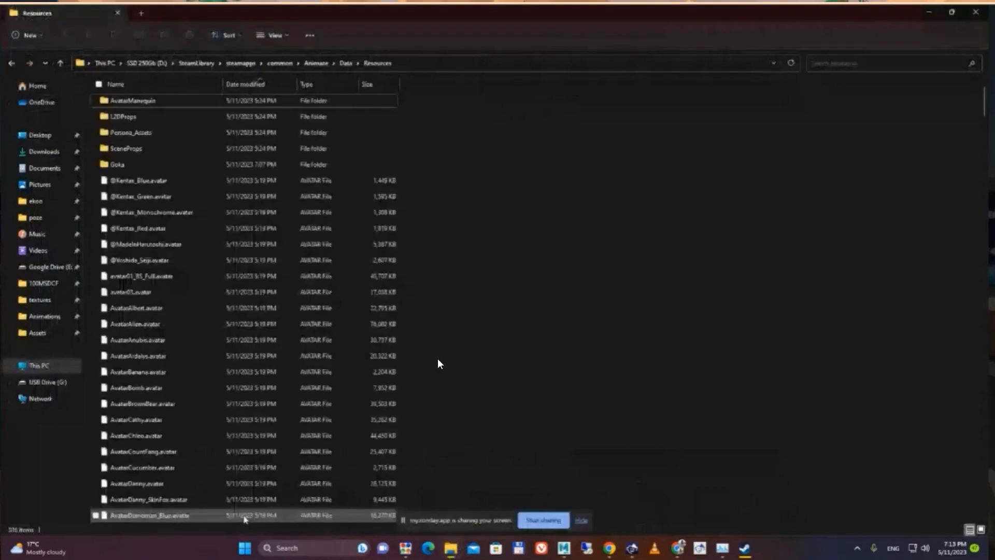
mouse_move(450, 548)
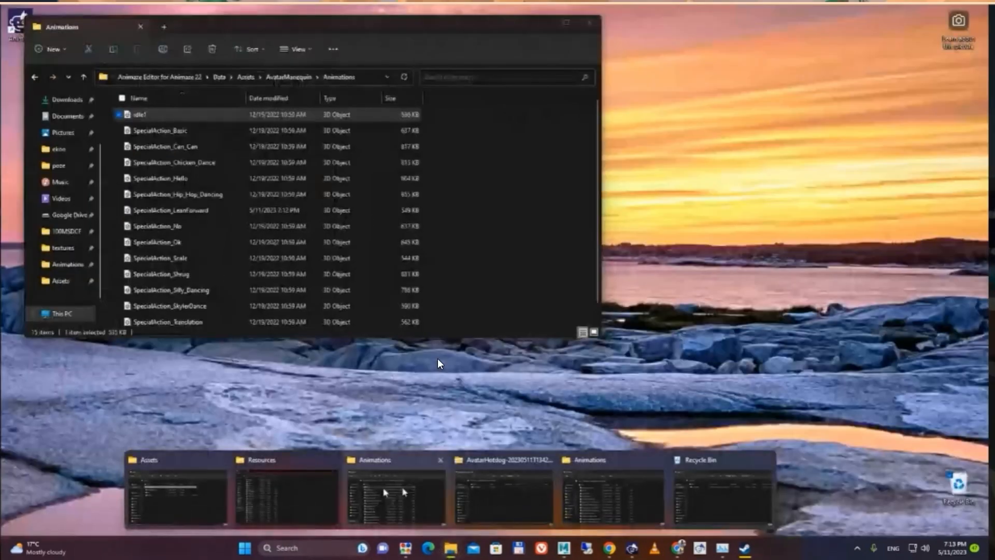
left_click(394, 495)
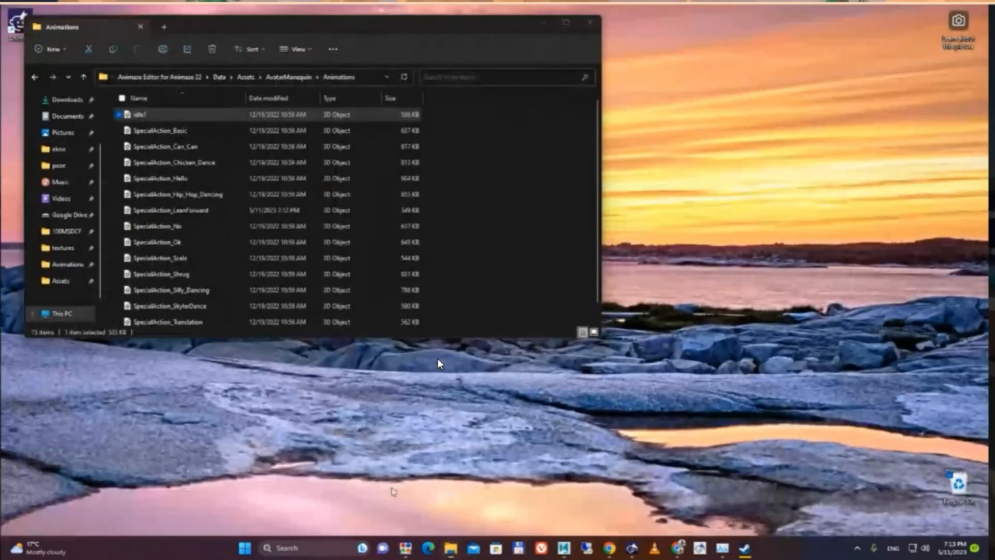
left_click_drag(385, 42, 665, 128)
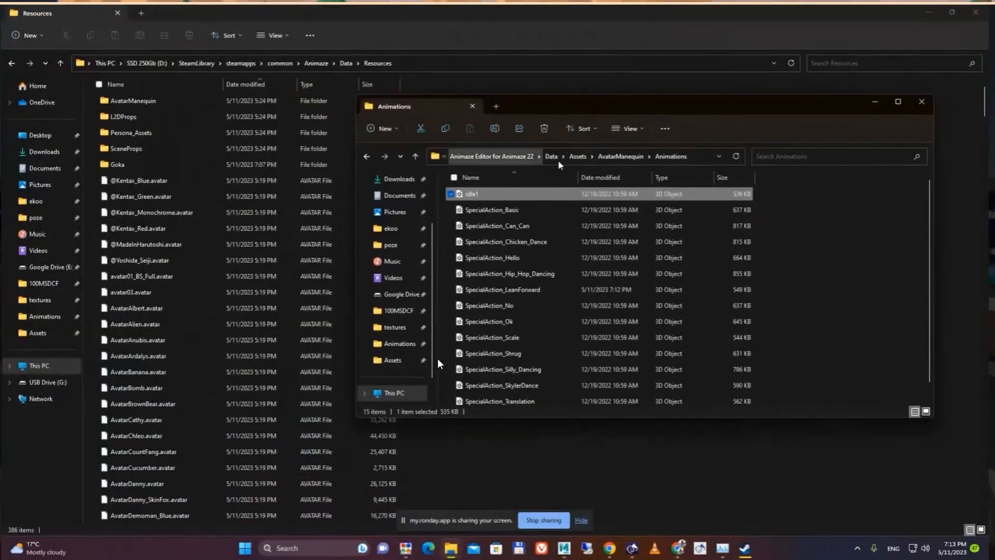
Step: Browse to Data\Resources of Animaze Editor for Animaze 22, check the AvatarManequin folder's contents and copy that folder
left_click(621, 156)
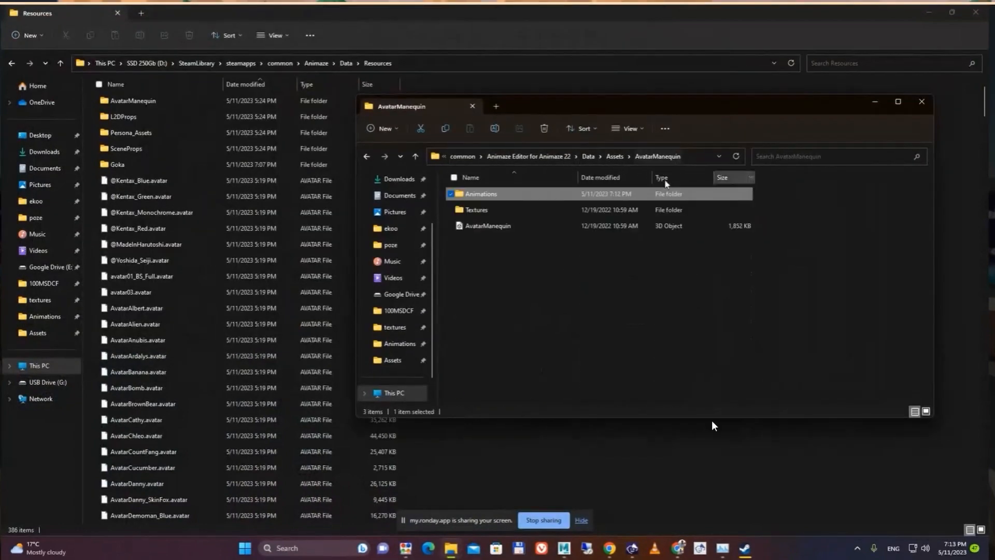
key("alt+Up")
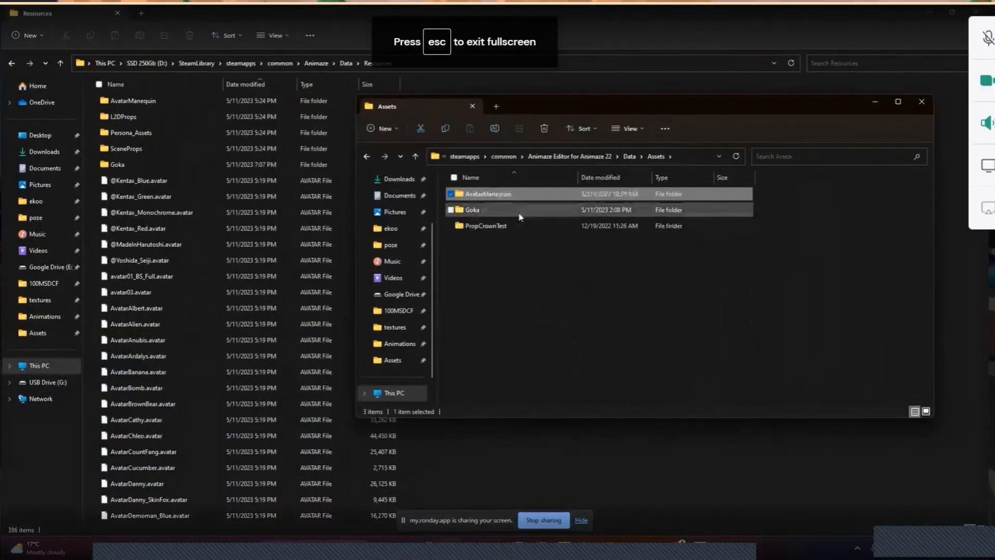
key("alt+Left")
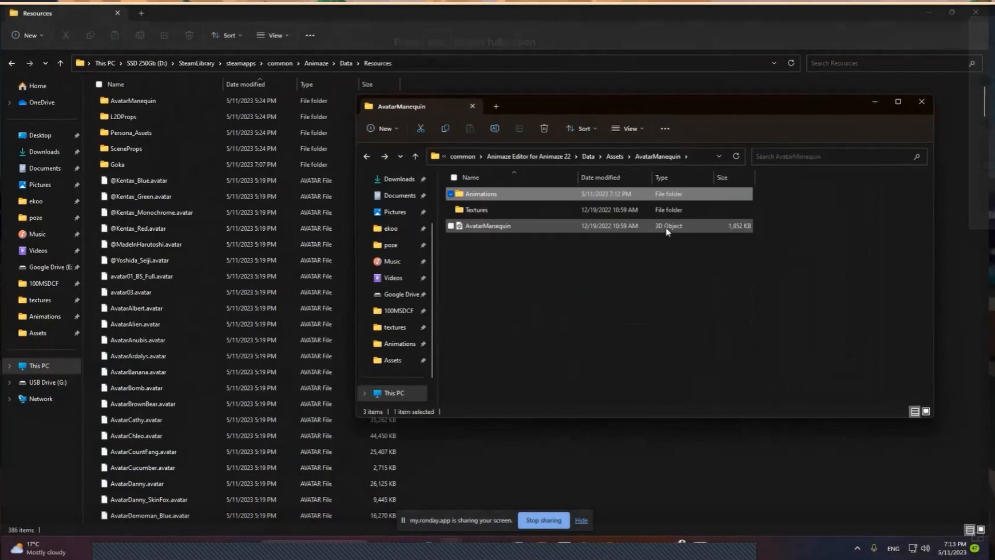
left_click(588, 156)
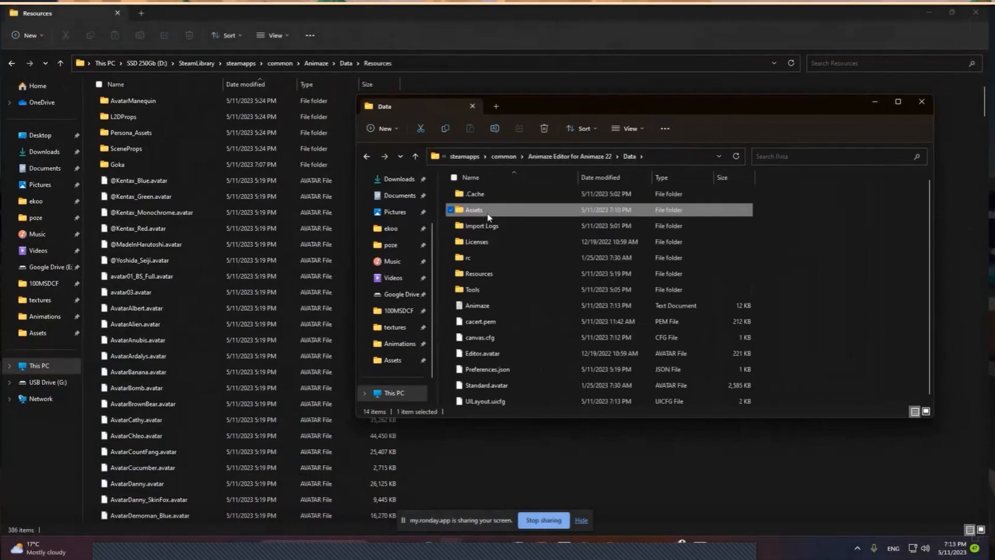
double_click(501, 280)
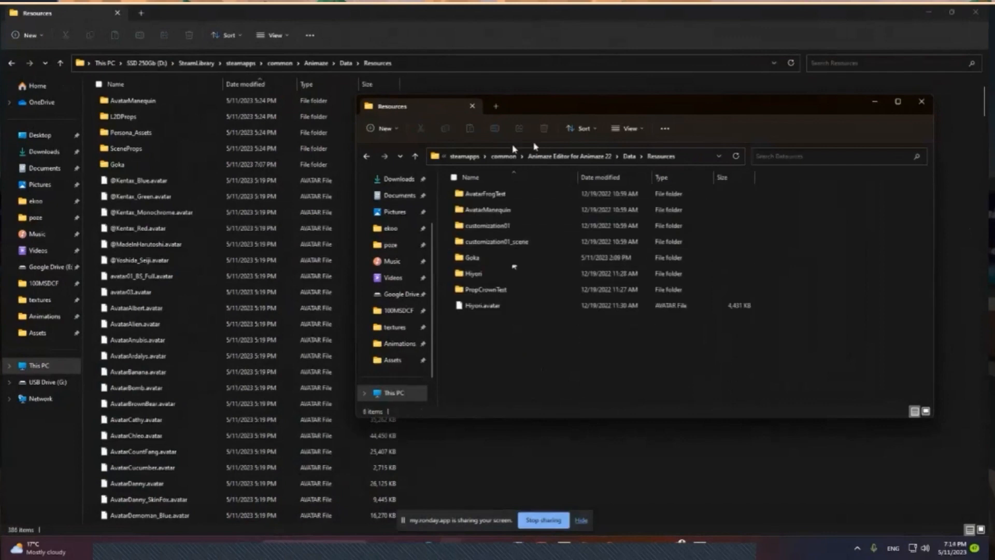
double_click(509, 212)
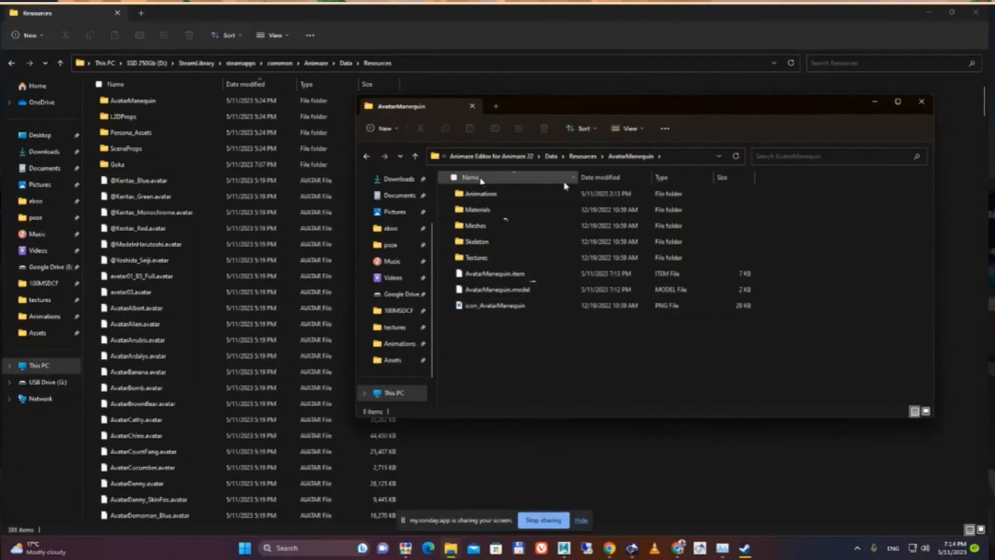
left_click(588, 157)
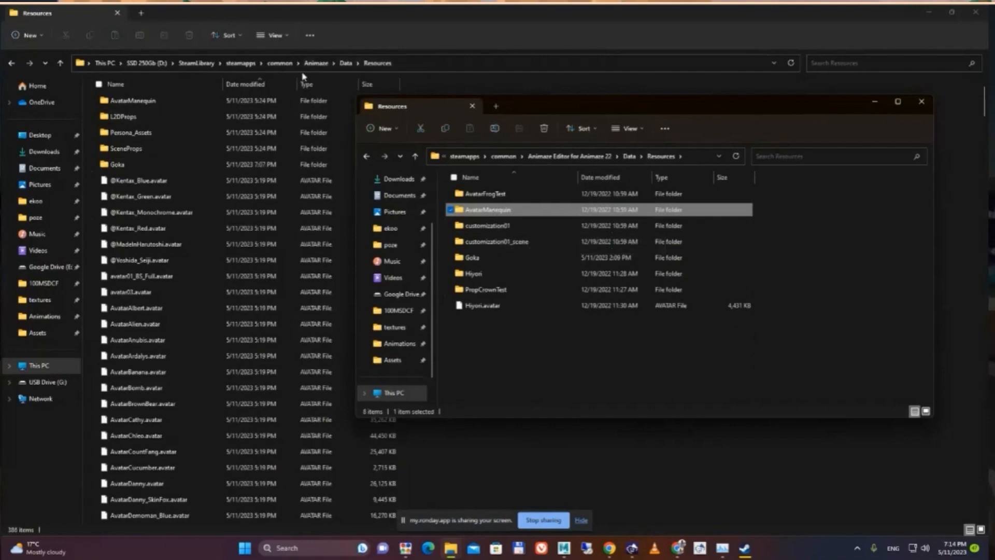
Step: In the other File Explorer window, browse from the Steam common folder to Animaze\Data\Resources
left_click(280, 63)
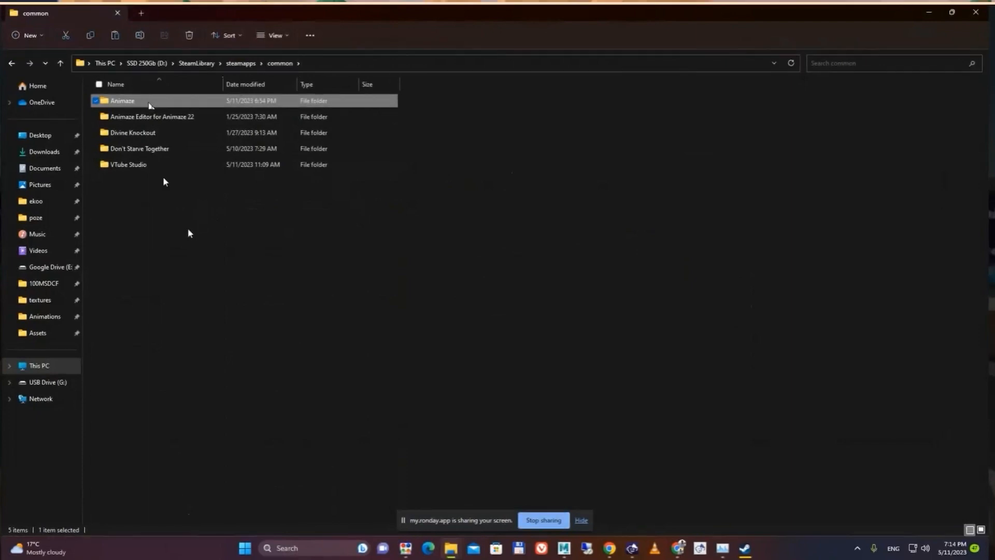
double_click(134, 101)
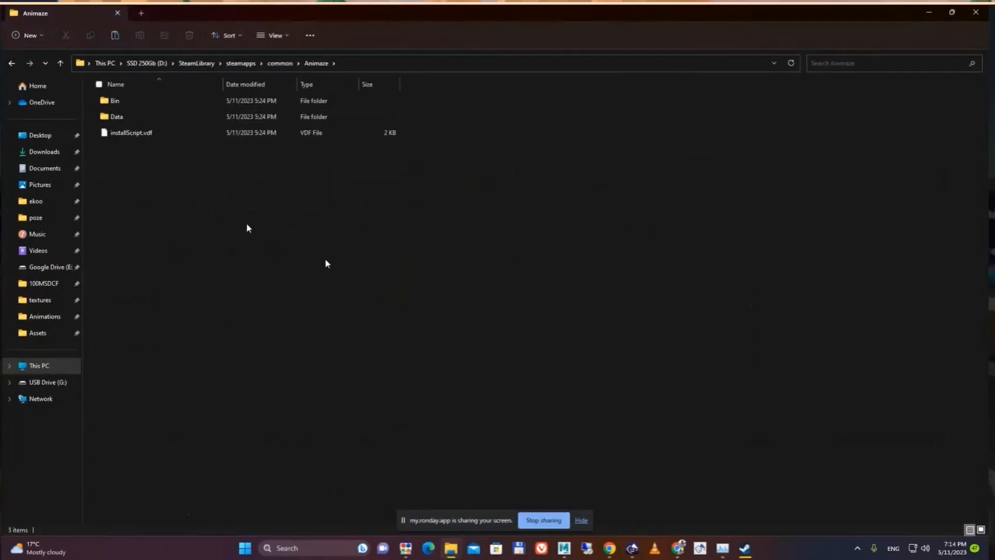
key("Down")
key("Down")
key("Up")
key("Return")
key("Down")
key("Up")
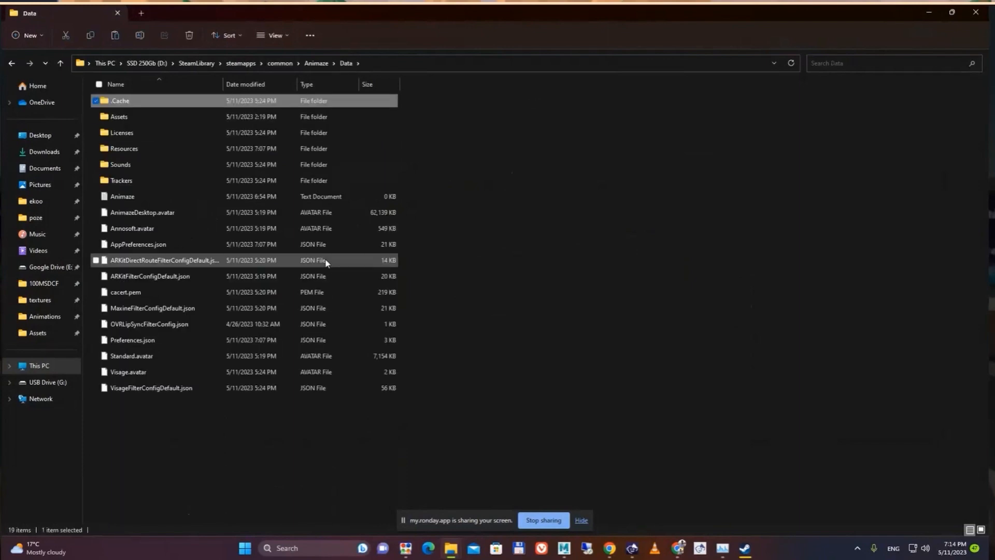
key("Down")
key("Down")
key("Down")
key("Return")
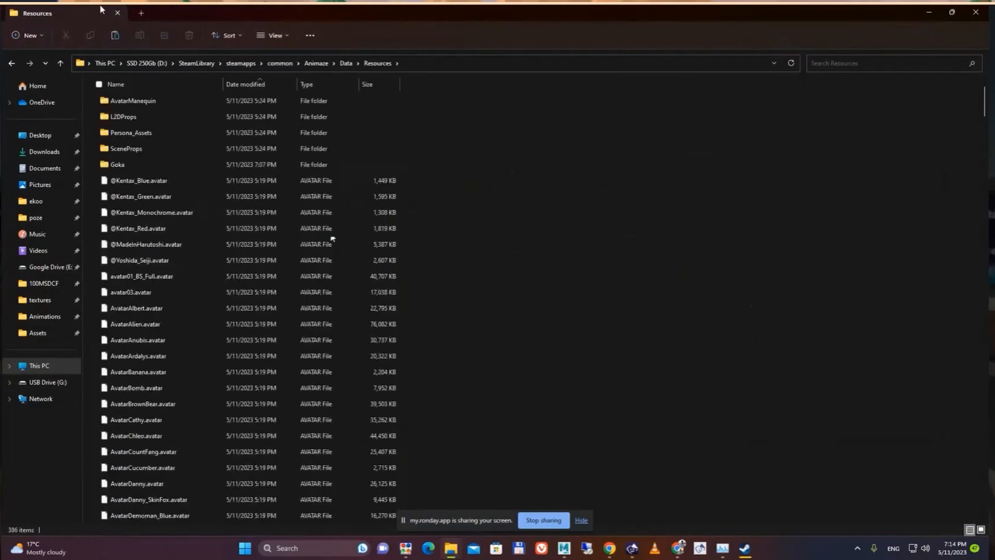
Step: Check Animaze's existing AvatarManequin folder, then paste the copied one into Resources, replacing the files in the destination
double_click(152, 103)
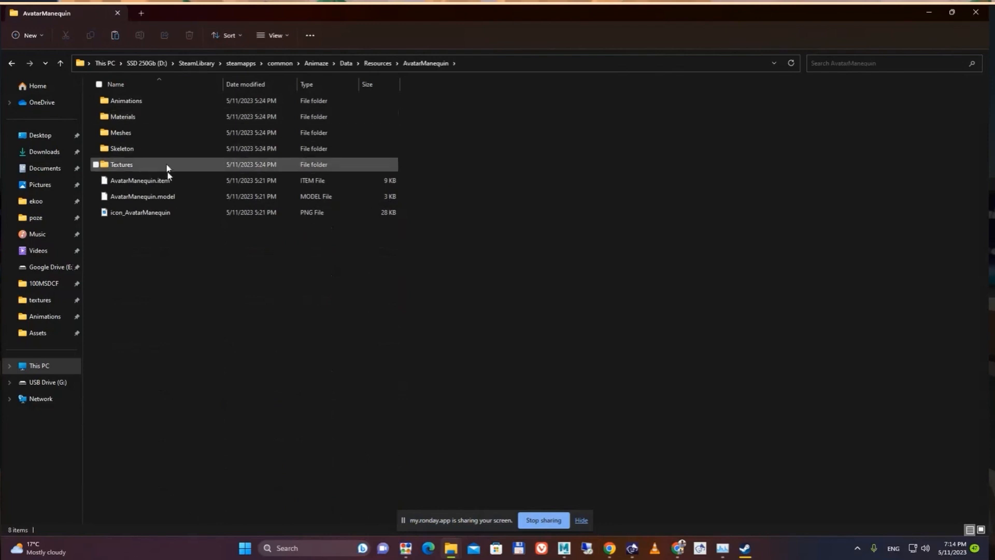
key("BackSpace")
key("ctrl+v")
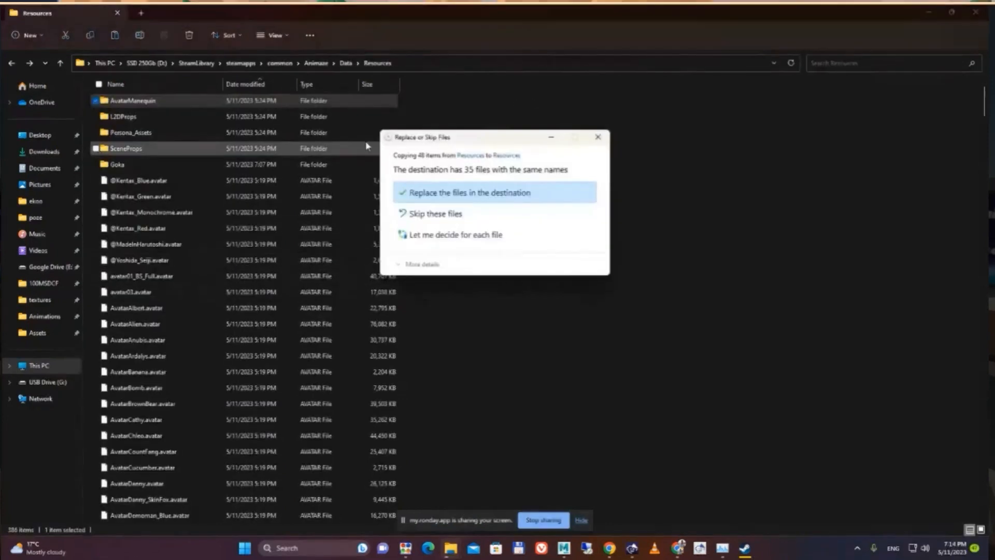
left_click(475, 195)
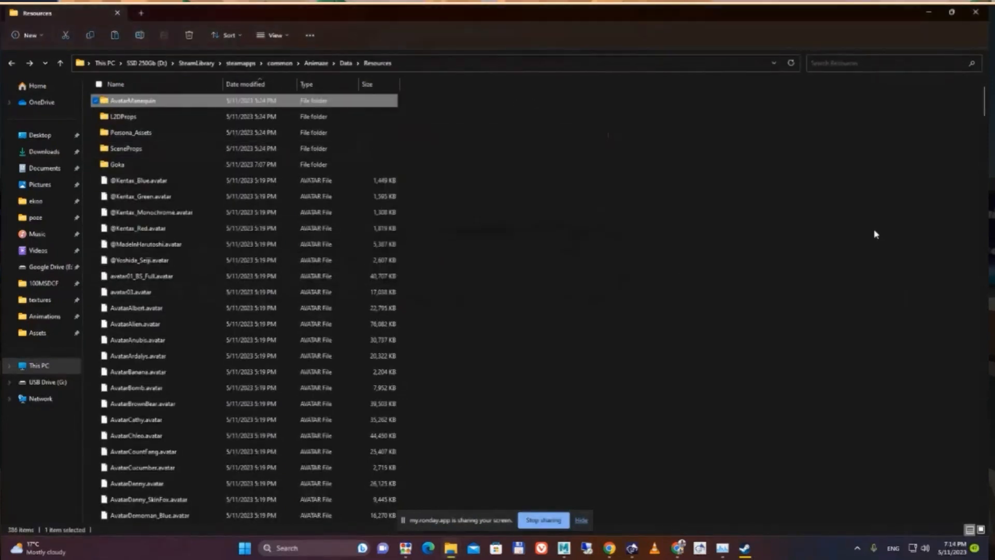
left_click(815, 312)
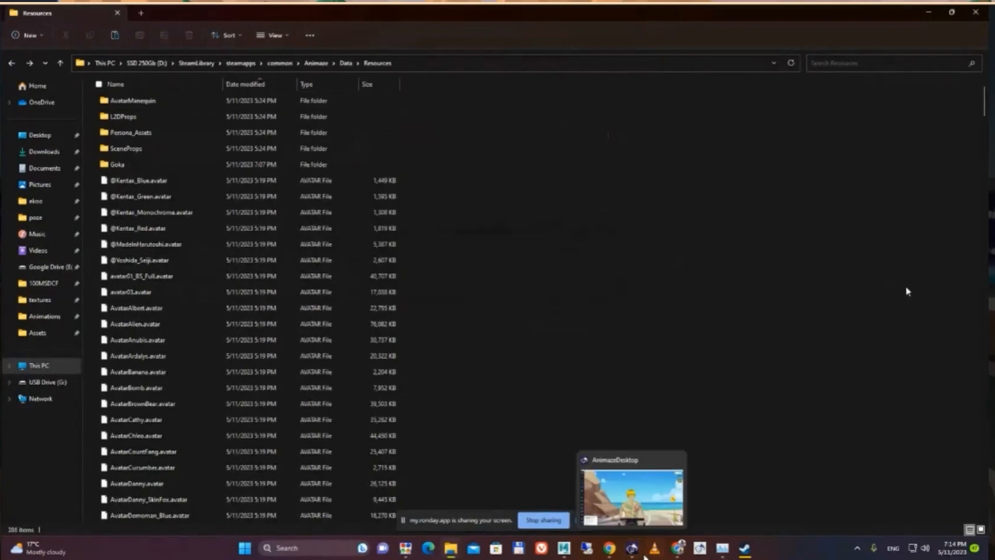
Step: Switch to AnimazeDesktop and bring the avatar closer in the scene
left_click(631, 548)
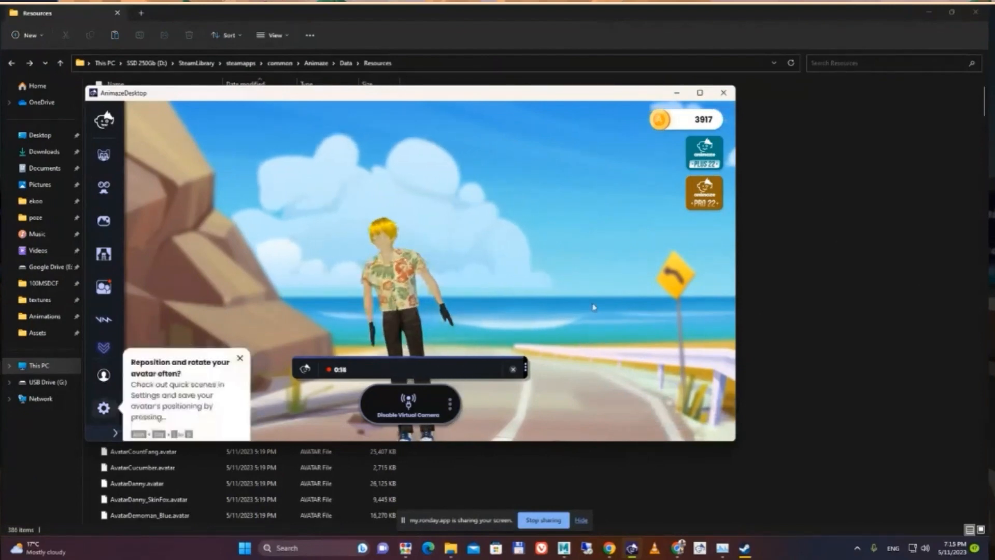
scroll(589, 245, "up", 5)
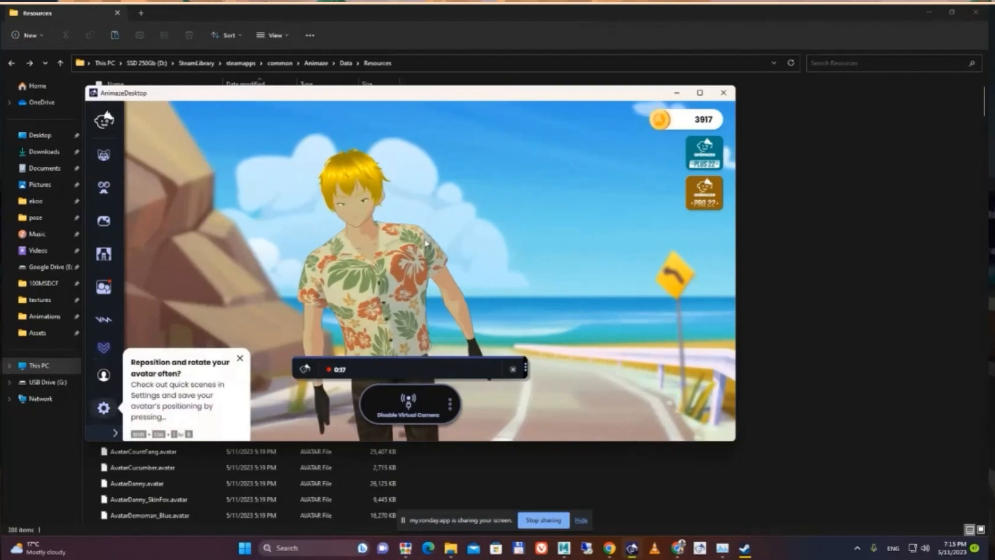